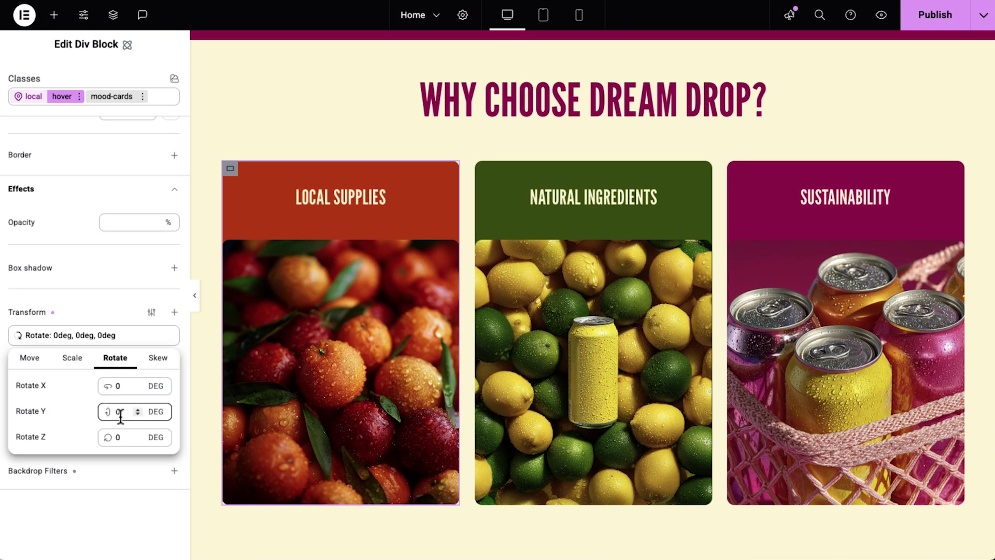
Step: Finish the mood cards' hover Rotate Y 15deg tilt and check the size settings
left_click(104, 319)
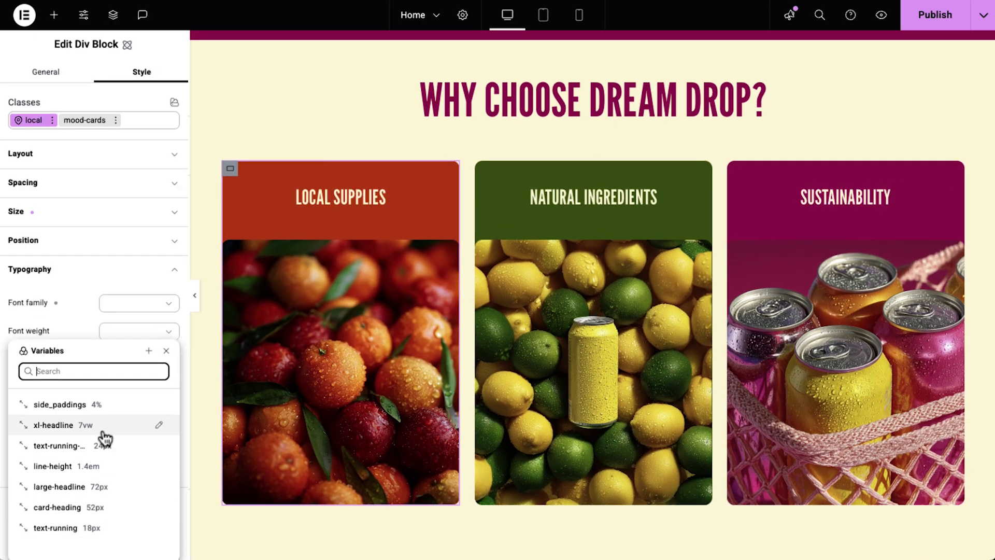
left_click(80, 328)
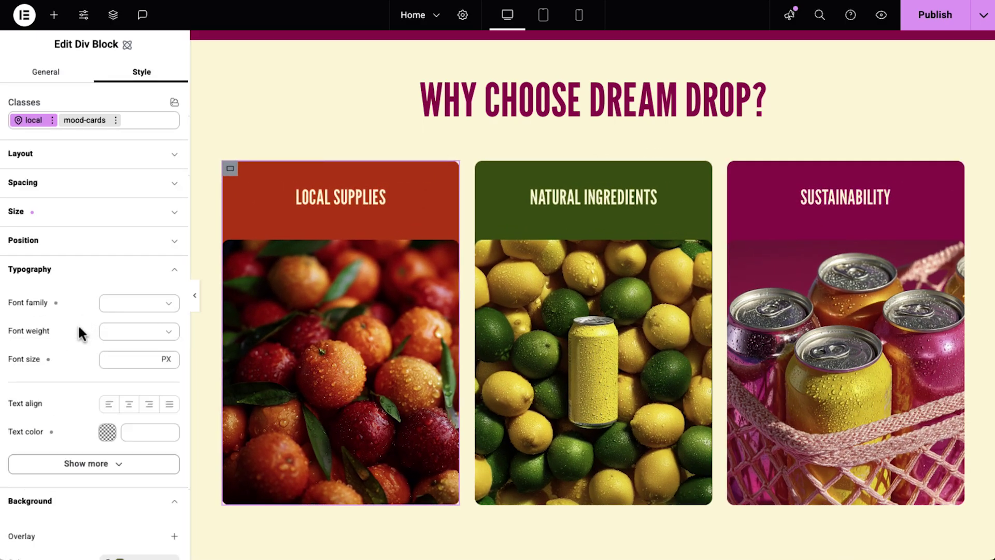
left_click(170, 213)
Step: Open the Class Manager with the Empty and On this page filters ticked
left_click(168, 249)
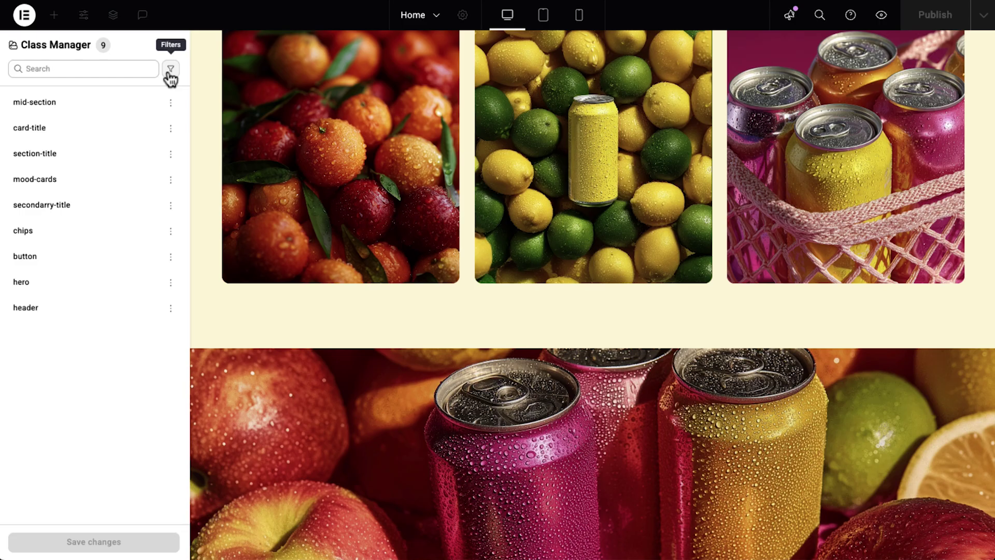
left_click(170, 69)
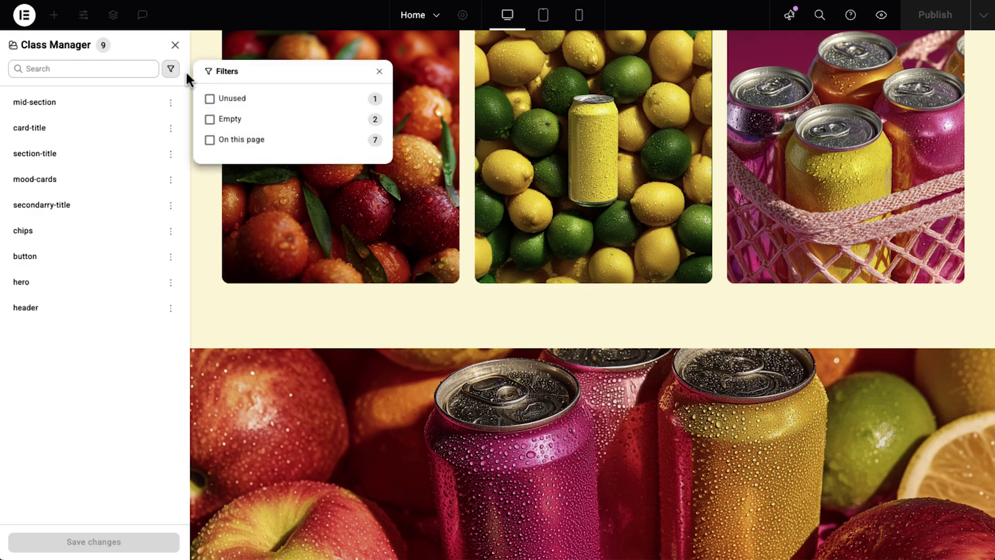
left_click(274, 119)
left_click(274, 140)
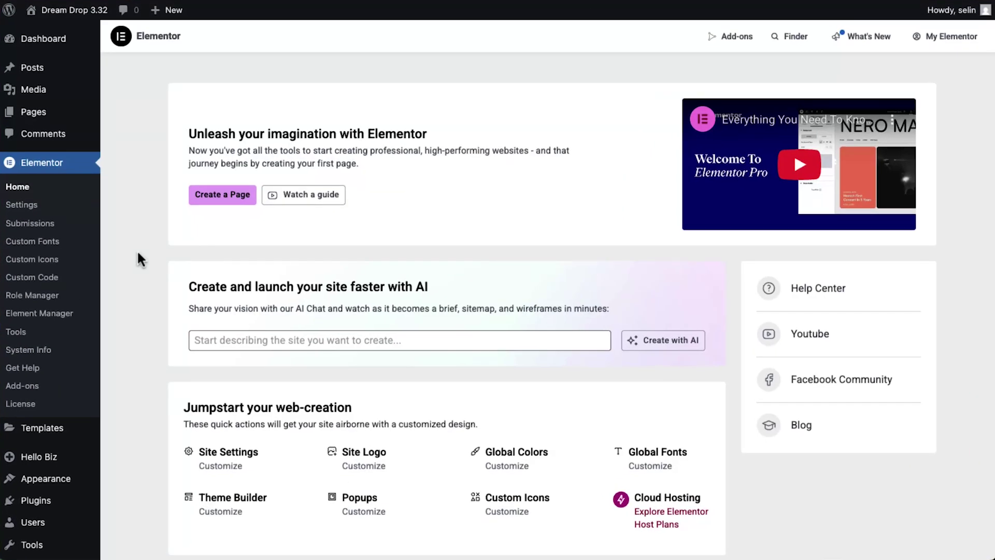
Step: Activate the new Editor V4 experience from Elementor Settings, acknowledging the alpha warning
left_click(60, 210)
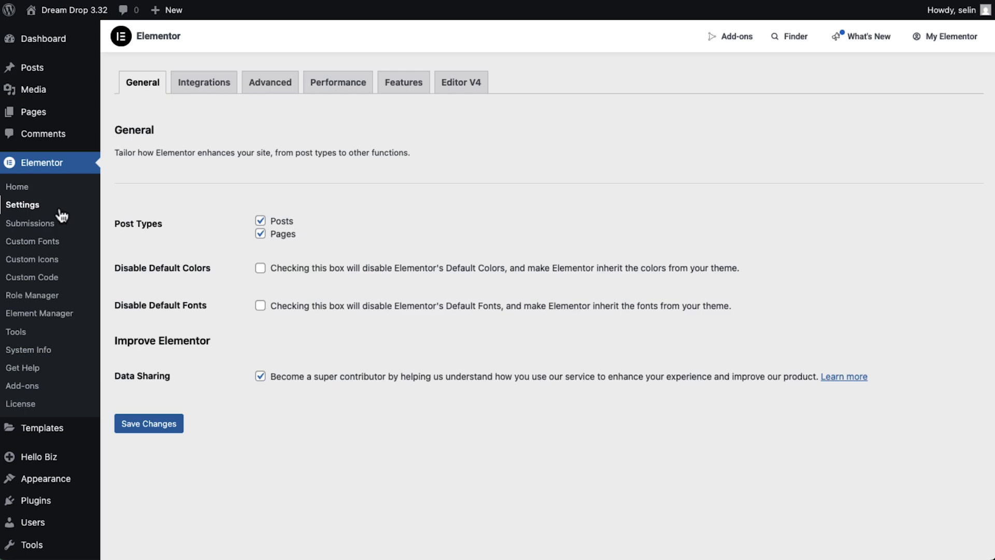
left_click(462, 85)
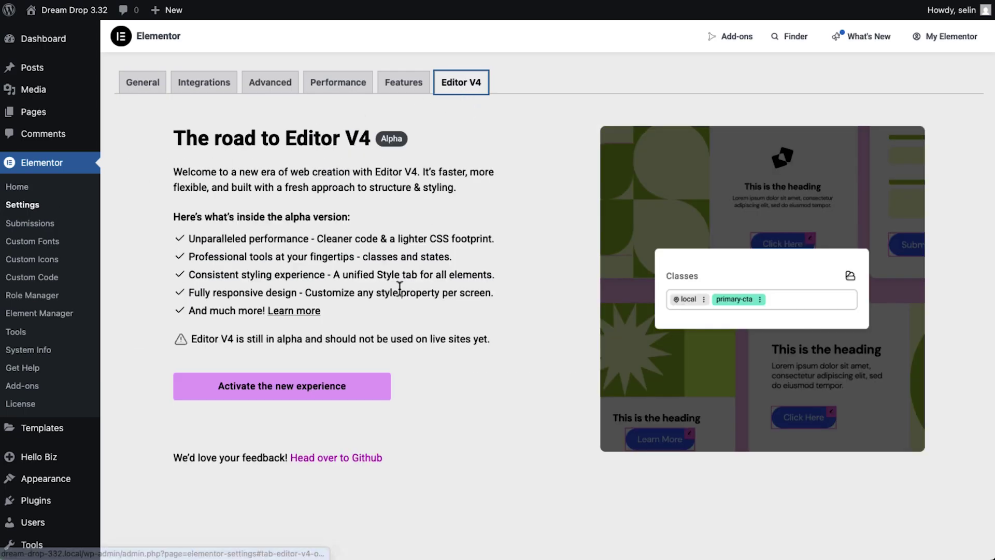
left_click(343, 395)
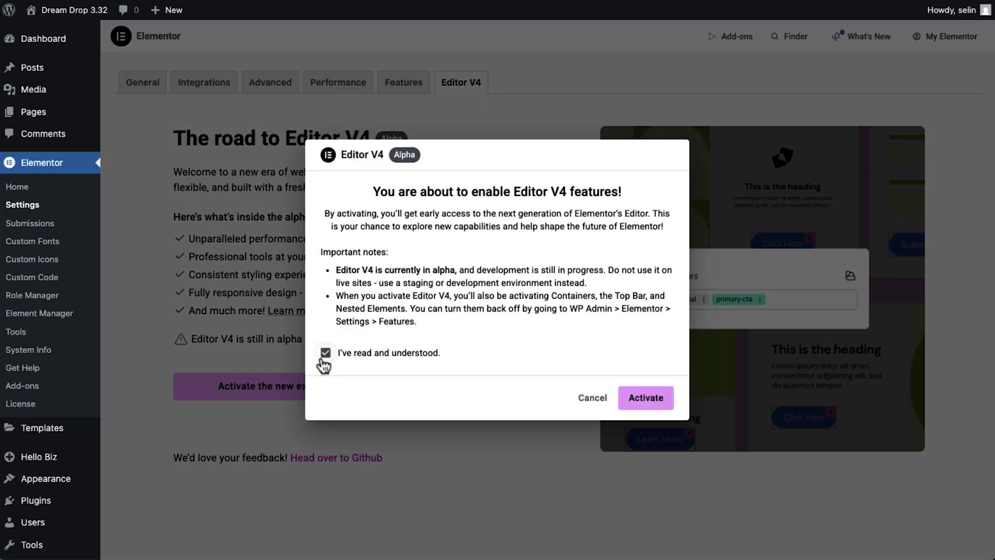
left_click(636, 405)
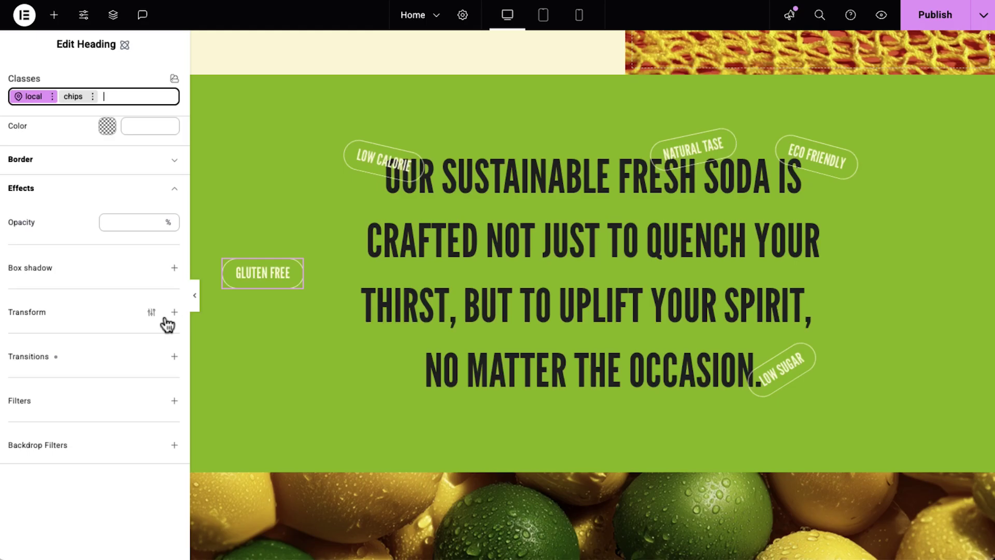
Step: Add a Move transform to the GLUTEN FREE heading
left_click(172, 313)
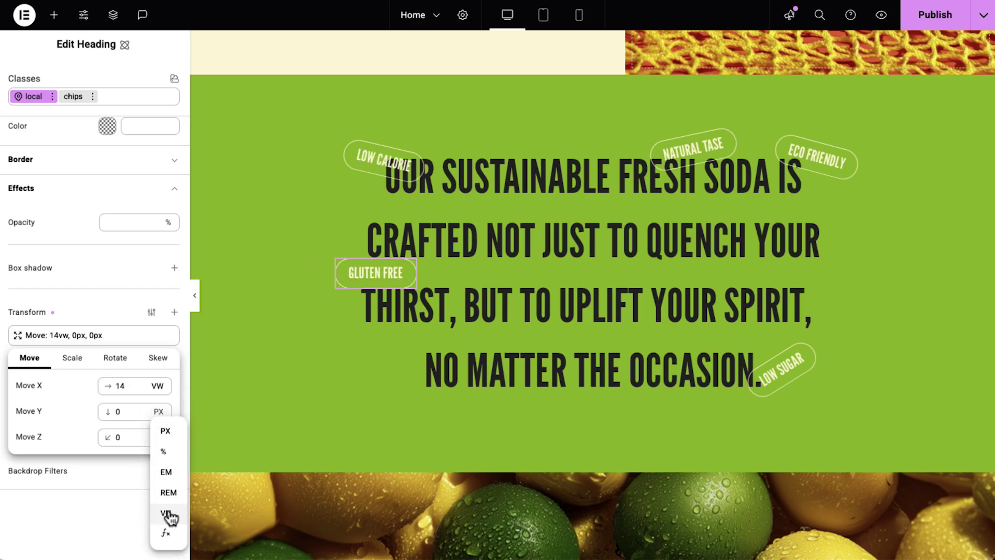
Step: Give the chip a Move of 14vw/16vh and a Rotate Z of -8deg
left_click(112, 312)
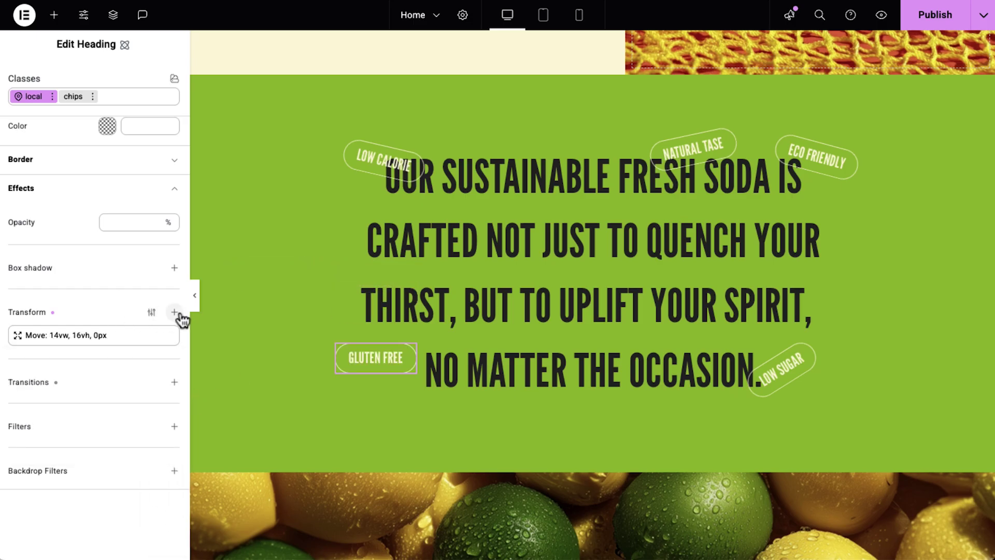
left_click(174, 312)
left_click(109, 388)
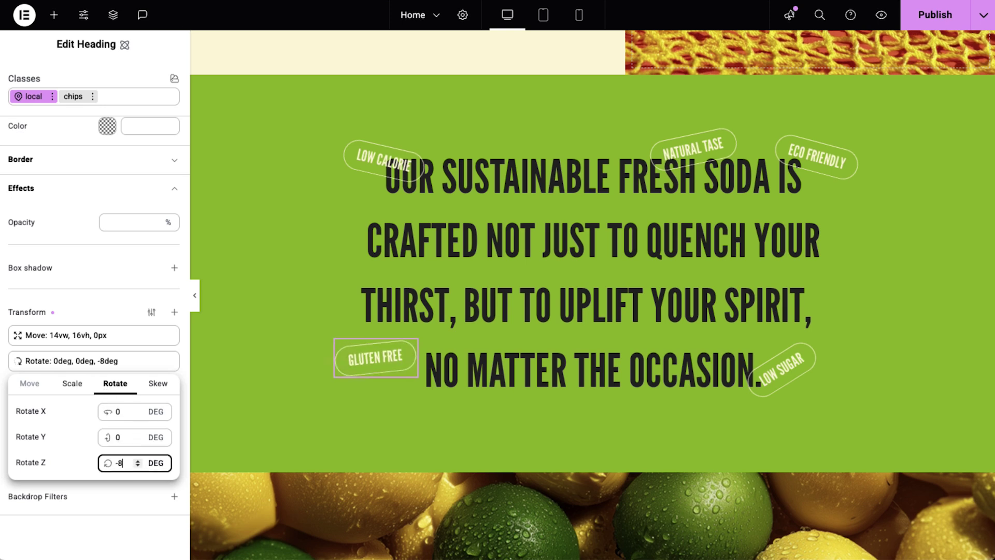
left_click(106, 314)
Step: In the Hover state, set Move to 13vw/15vh and Rotate Z to 6deg
left_click(52, 97)
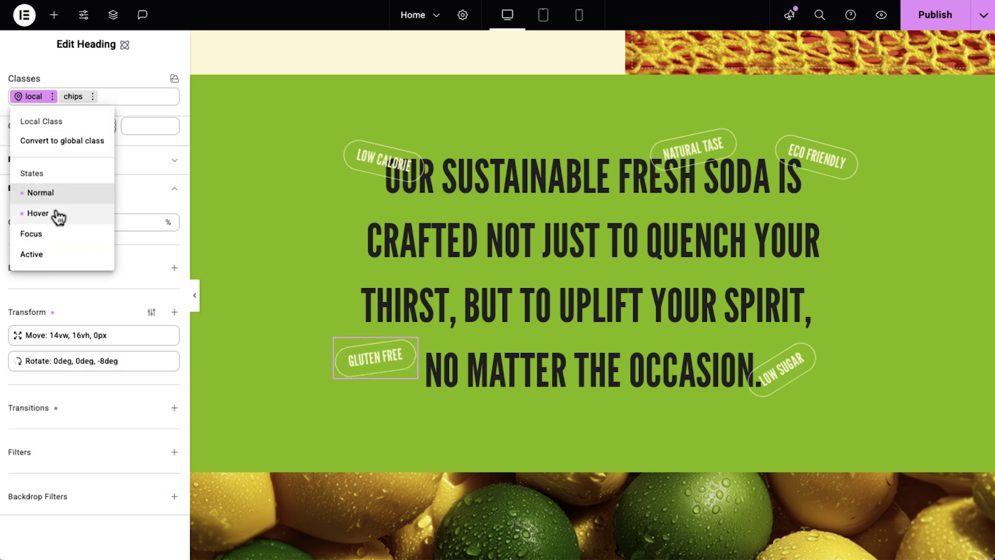
left_click(38, 213)
left_click(173, 313)
left_click(158, 387)
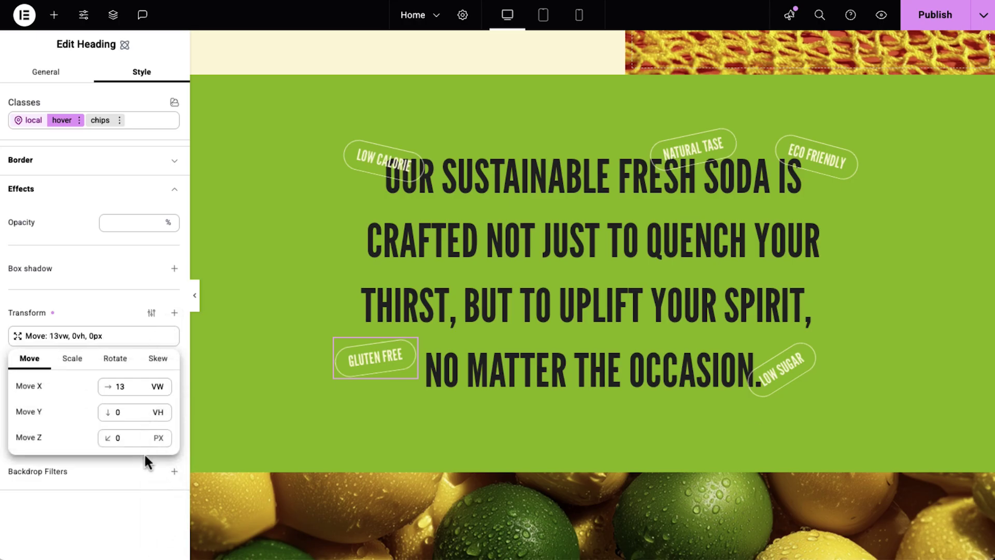
left_click(129, 320)
left_click(175, 313)
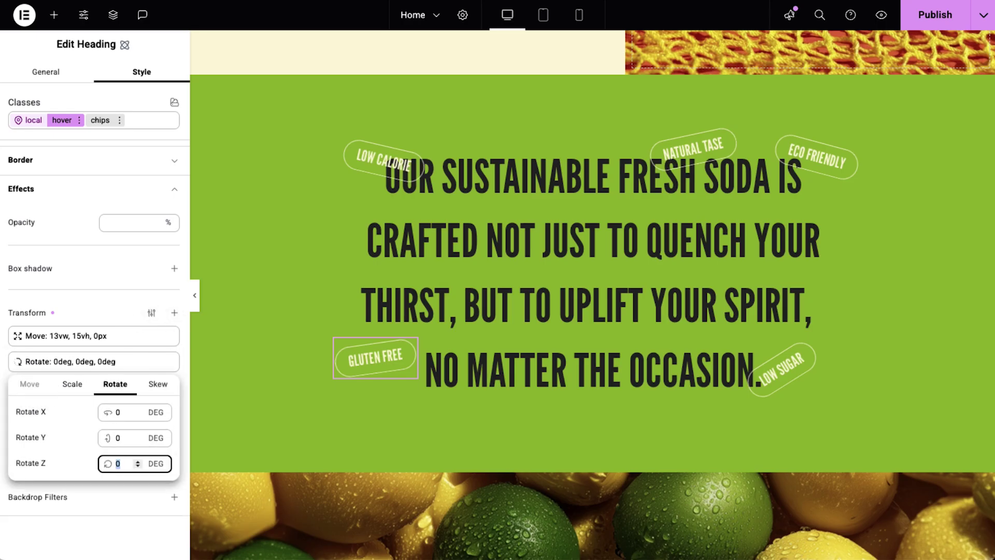
left_click(109, 317)
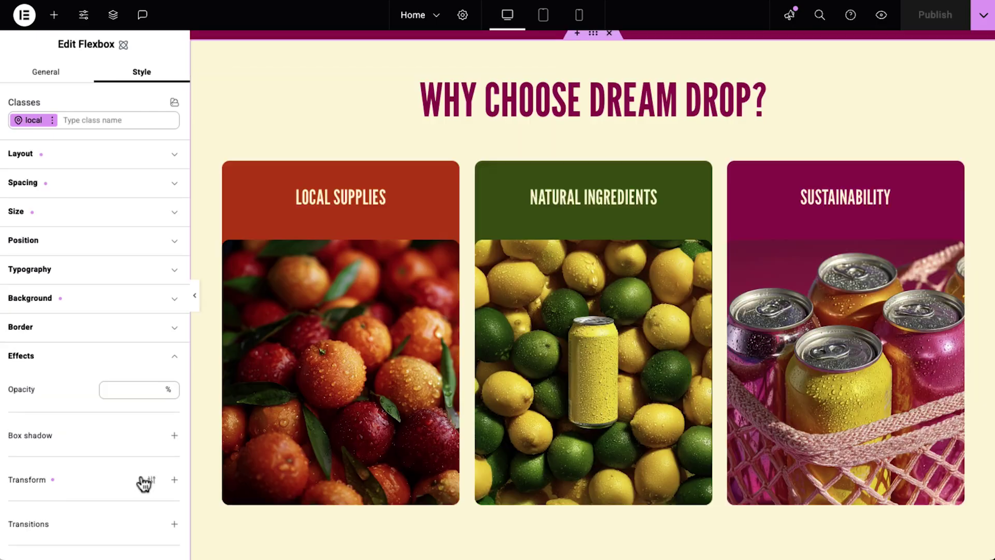
Step: Review the Flexbox's transform origin and children perspective settings
left_click(147, 480)
left_click(146, 483)
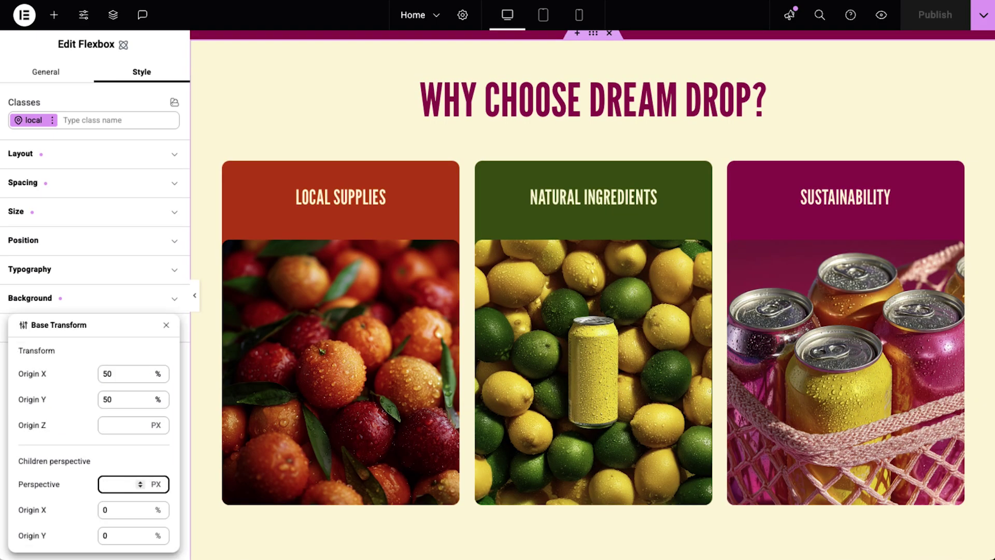
left_click(92, 296)
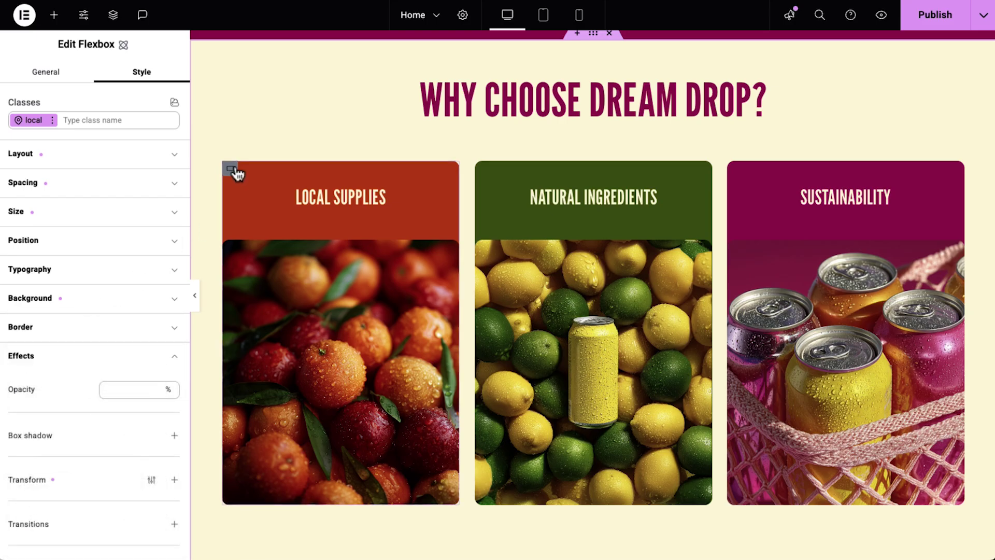
Step: Add a Rotate Y 15deg transform to the LOCAL SUPPLIES card's Hover state
left_click(233, 171)
left_click(49, 121)
left_click(55, 239)
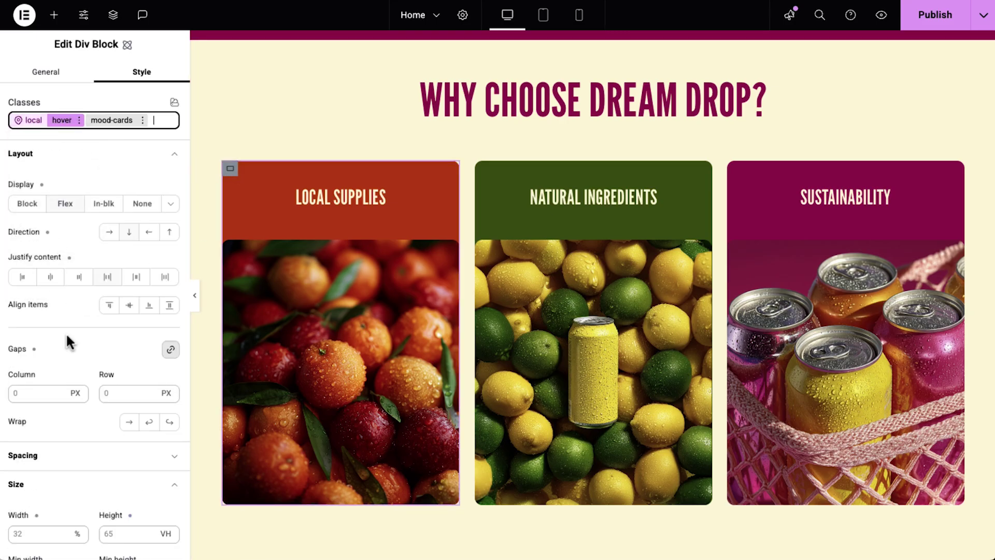
scroll(104, 342, "down", 10)
left_click(150, 312)
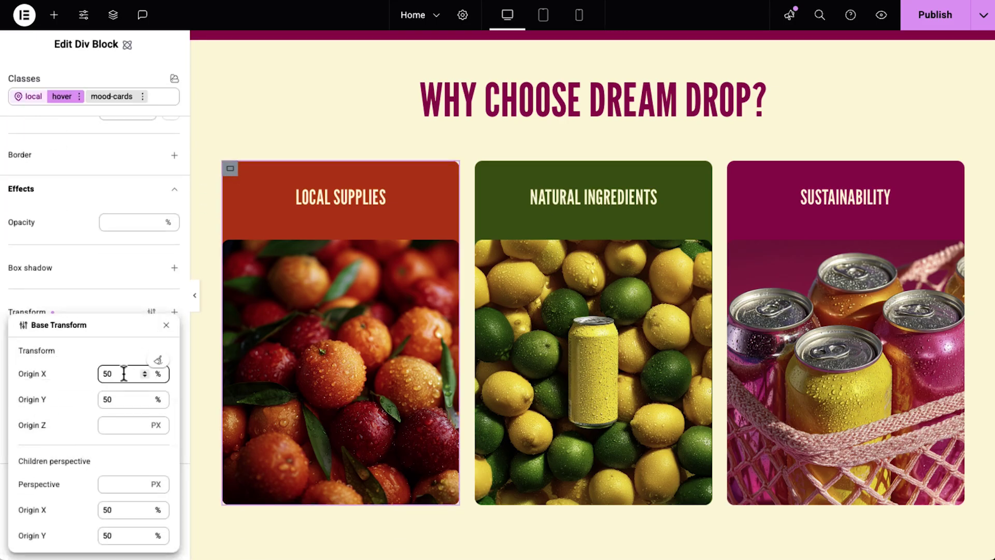
left_click(100, 301)
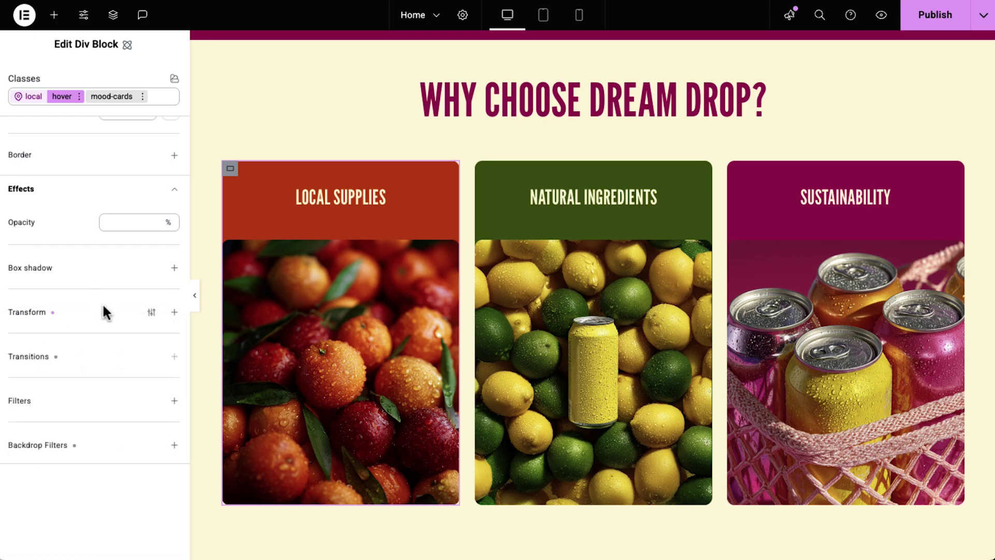
left_click(174, 311)
left_click(115, 360)
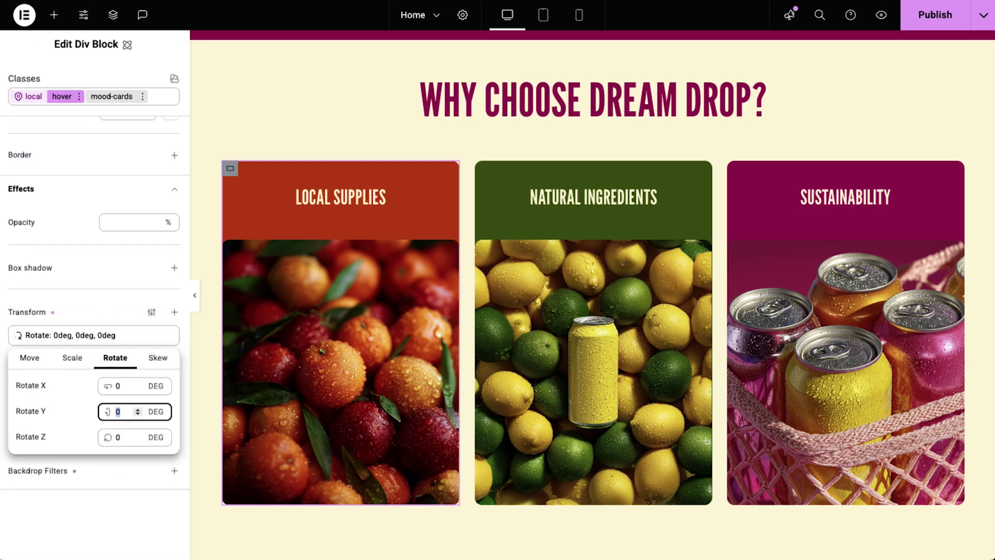
left_click(102, 310)
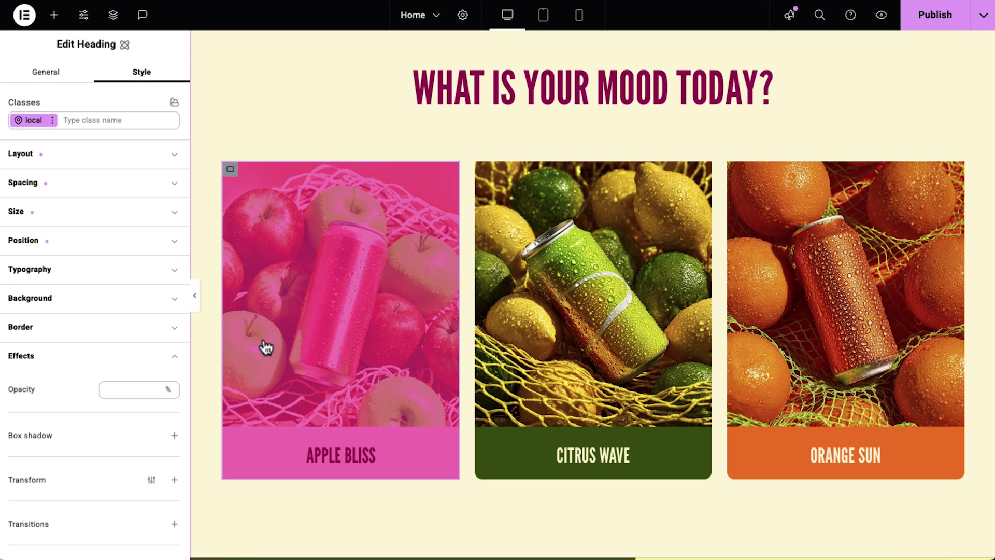
left_click(52, 120)
left_click(54, 233)
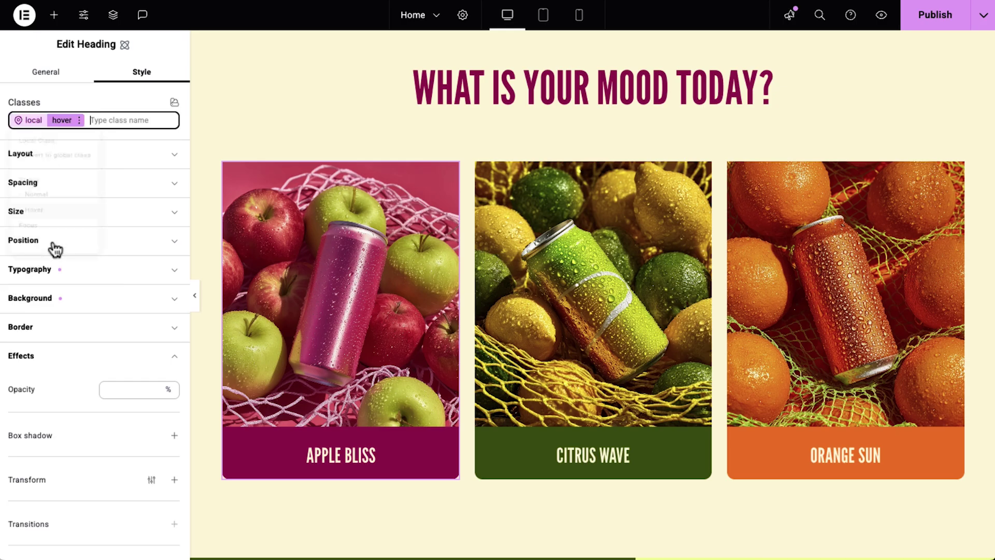
left_click(141, 284)
scroll(89, 428, "down", 3)
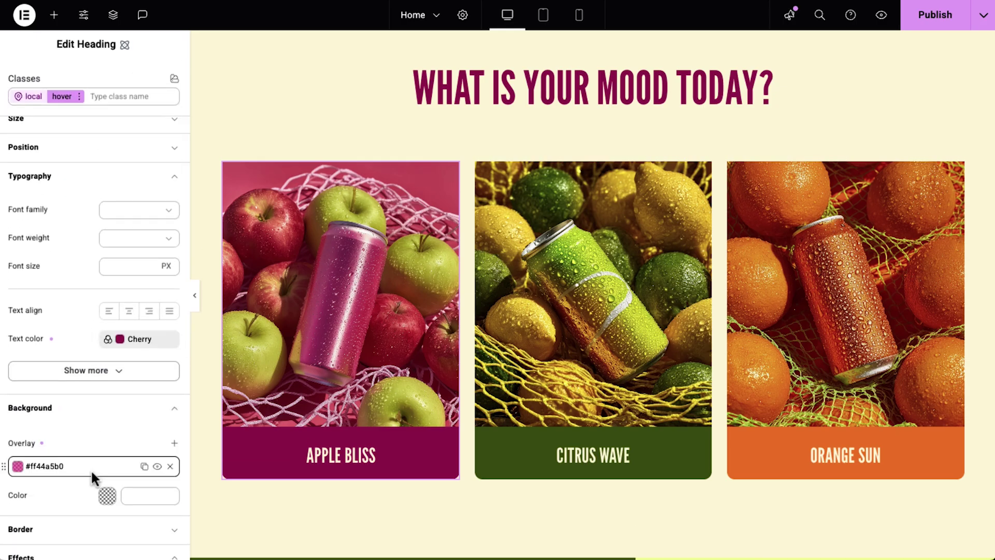
scroll(91, 471, "down", 15)
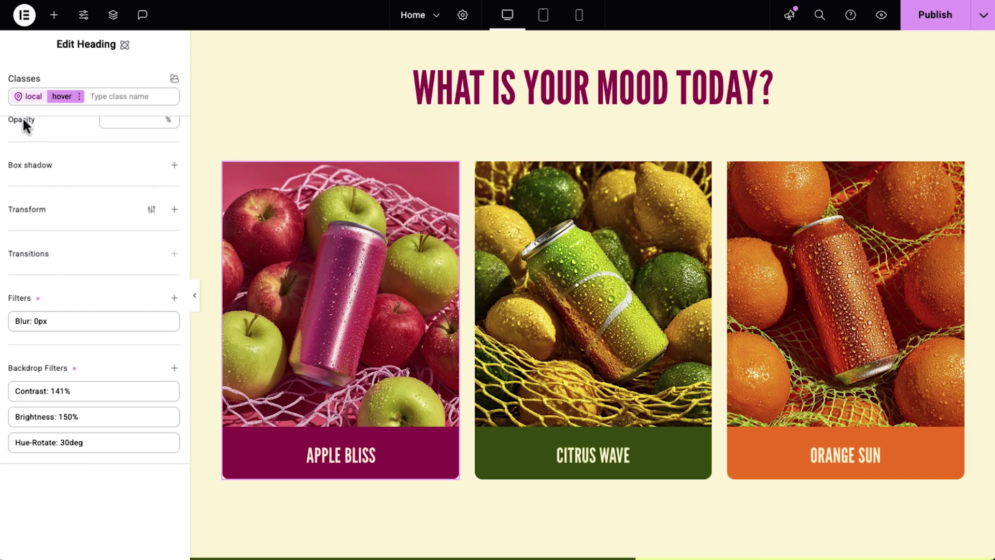
Step: Add a 600 ms All properties transition to the Apple Bliss card's normal state
left_click(26, 96)
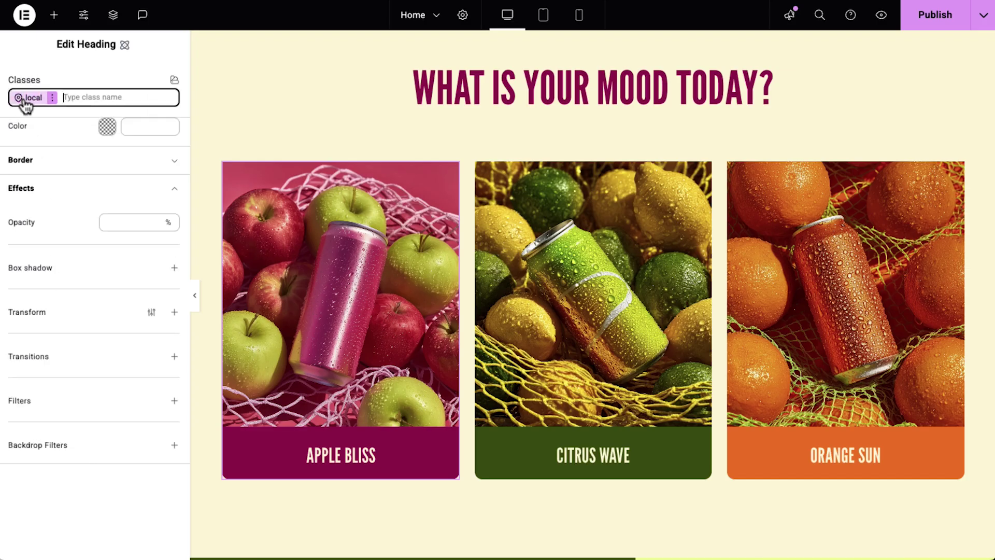
left_click(175, 358)
left_click(155, 412)
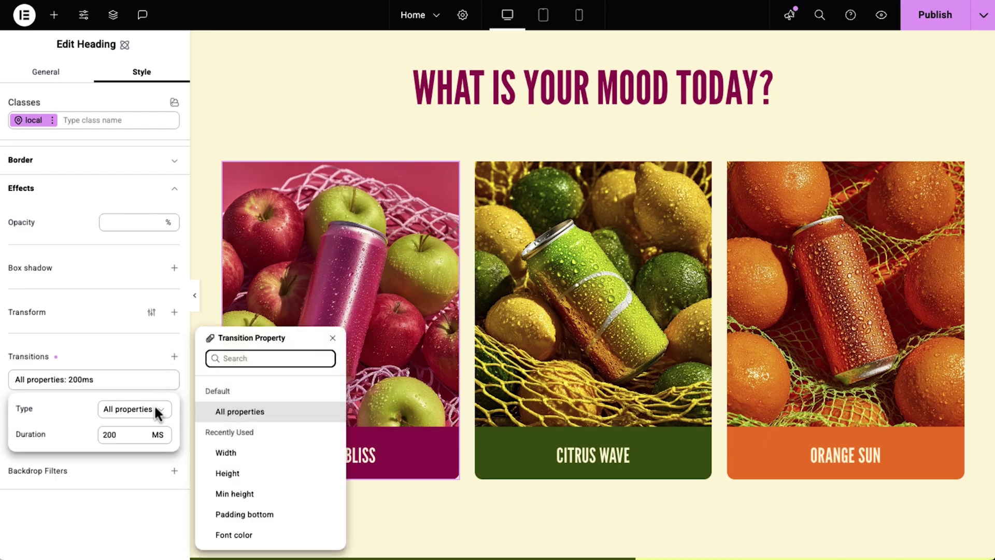
left_click(244, 414)
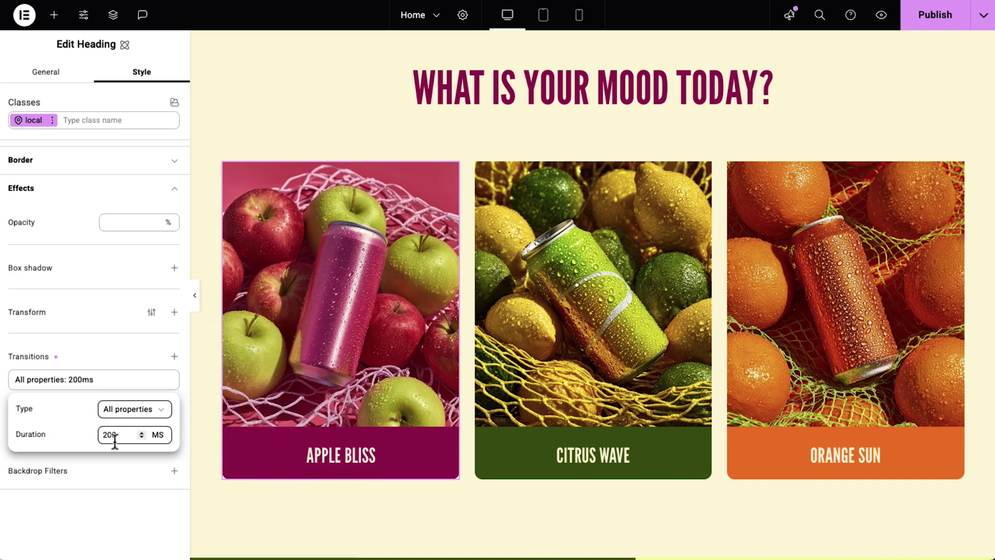
left_click(112, 354)
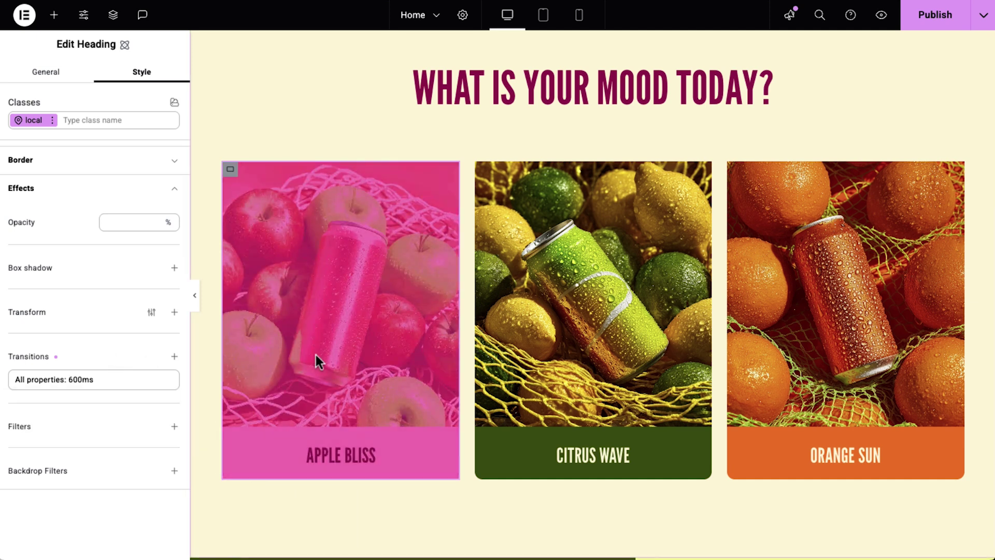
Step: Select the NATURAL TASE chip and add a 200 ms Background color transition
scroll(326, 338, "down", 10)
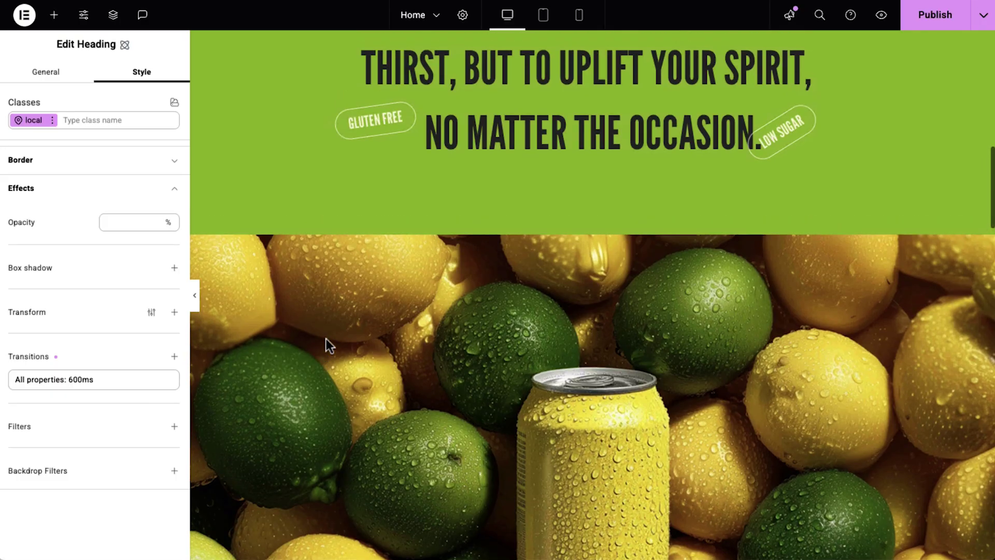
scroll(325, 338, "up", 4)
left_click(704, 203)
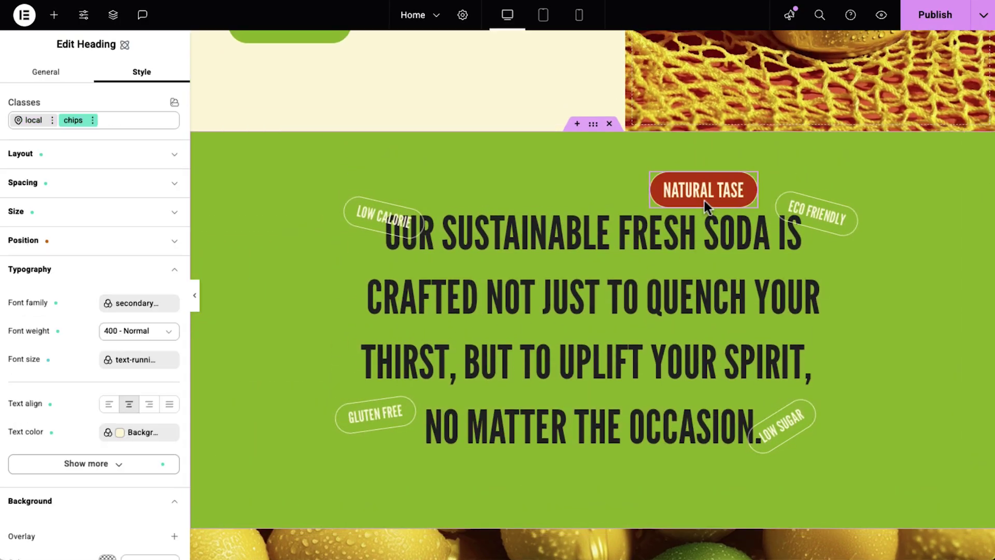
scroll(49, 290, "down", 5)
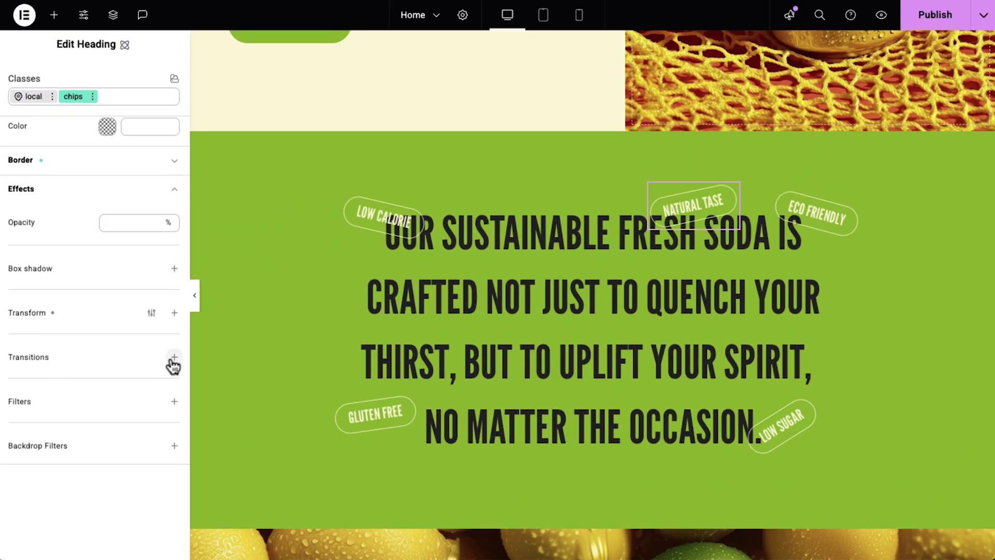
left_click(174, 358)
left_click(151, 409)
left_click(248, 473)
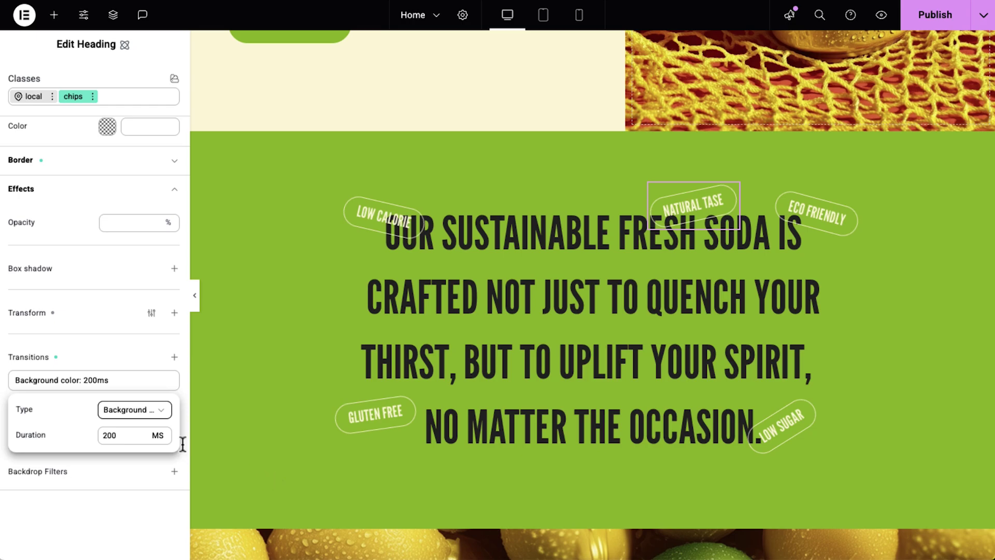
Step: Add an 800 ms Transform (all) transition to the chips class
left_click(175, 358)
left_click(133, 410)
left_click(276, 452)
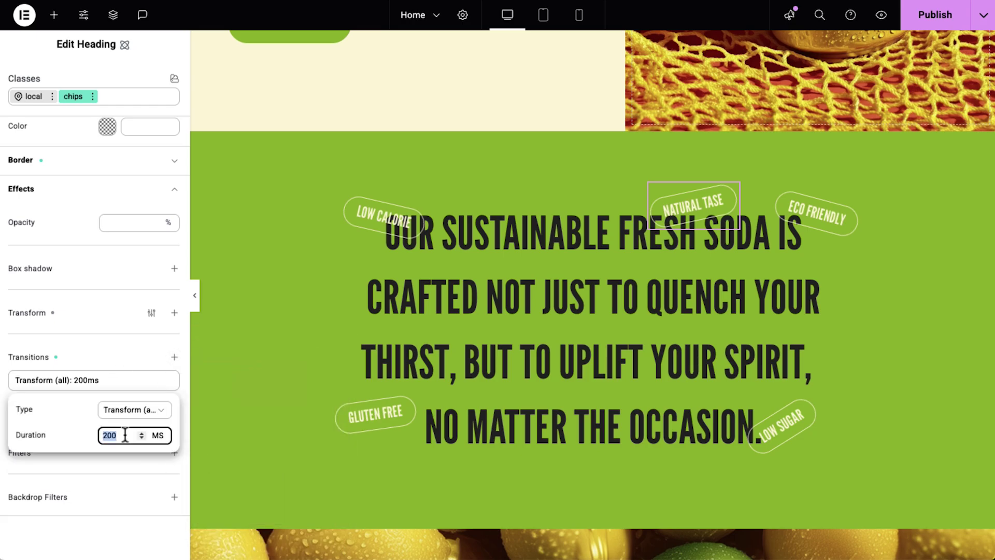
left_click(110, 358)
Step: Add a 1200 ms Font size transition to the chips class
left_click(173, 357)
left_click(129, 408)
scroll(241, 515, "down", 10)
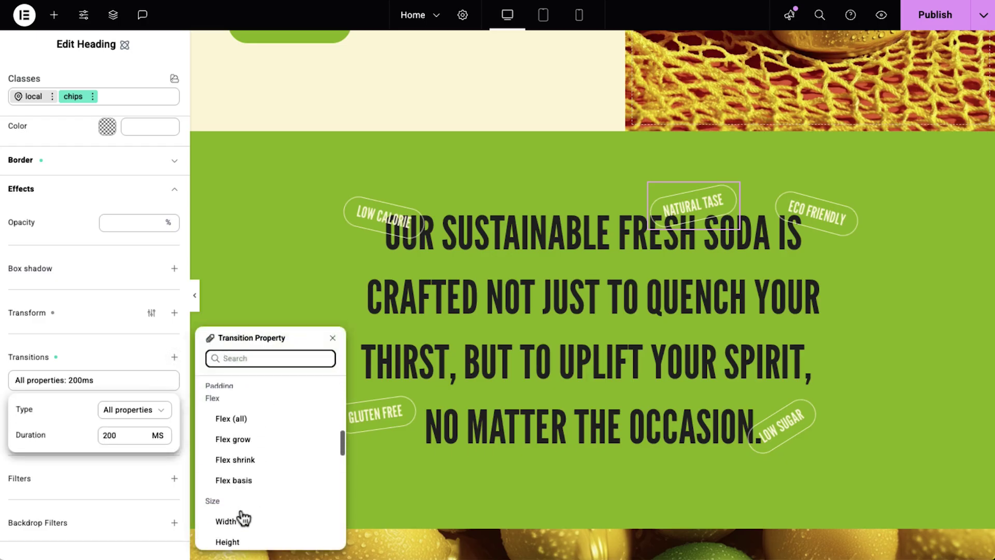
scroll(241, 513, "down", 2)
scroll(241, 513, "up", 2)
left_click(233, 510)
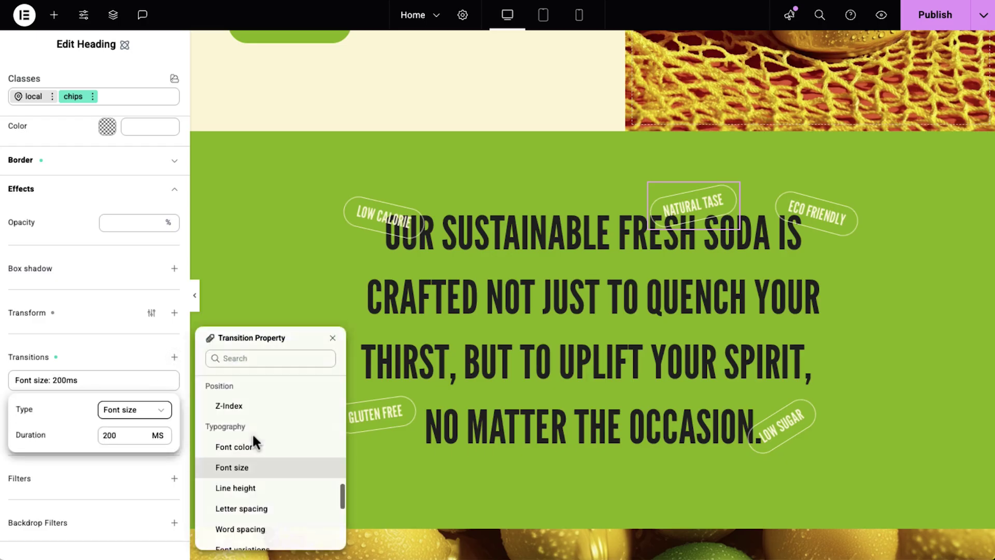
left_click(106, 355)
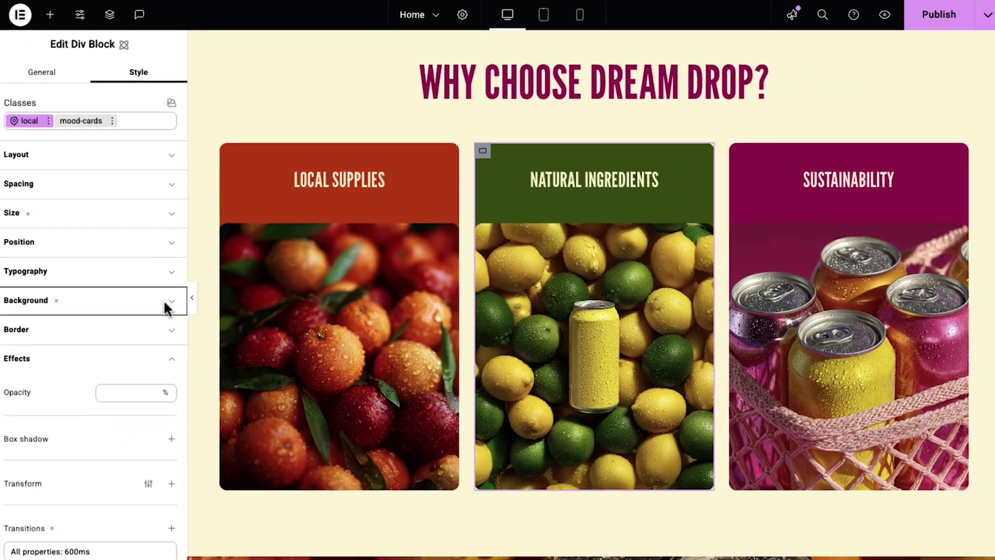
Step: Keep the mood-cards background on the Leaf color variable
left_click(168, 300)
left_click(104, 362)
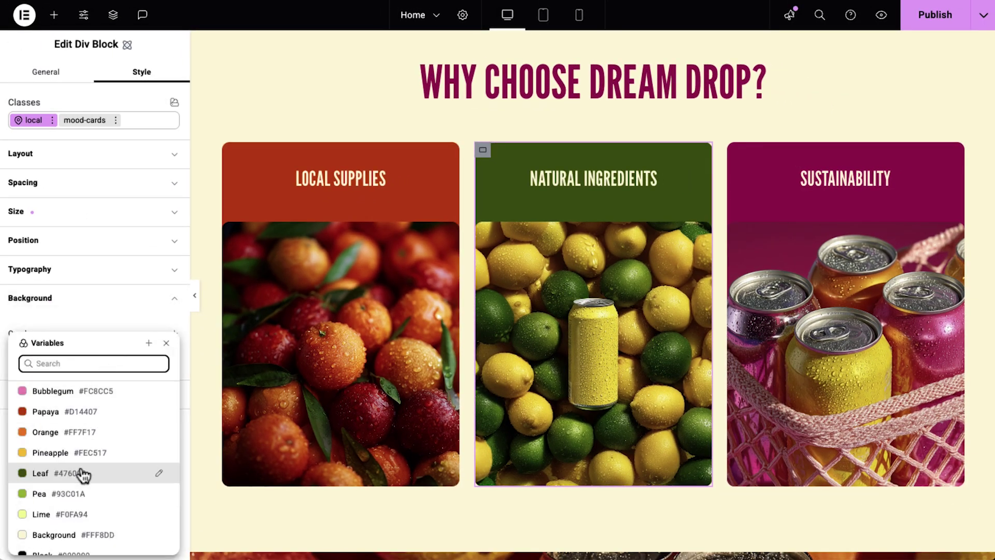
scroll(77, 513, "down", 1)
left_click(108, 321)
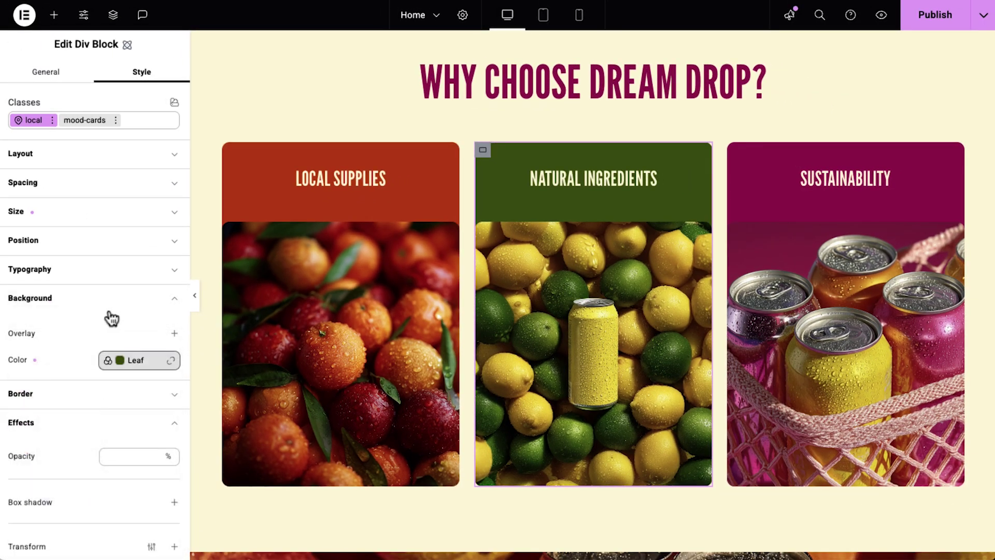
Step: Review the font size variables and the card height's 65 VH variable
left_click(159, 276)
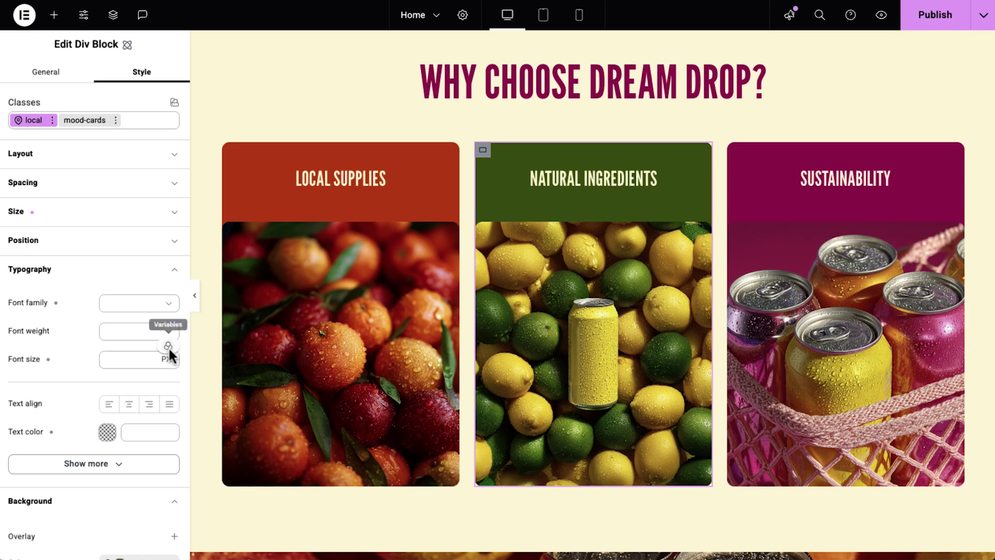
left_click(167, 347)
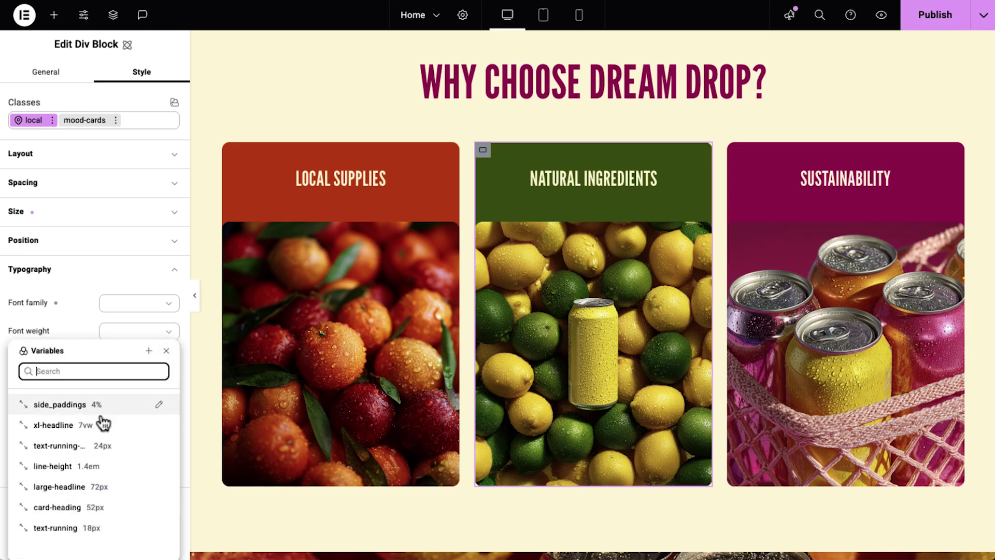
left_click(80, 332)
left_click(168, 219)
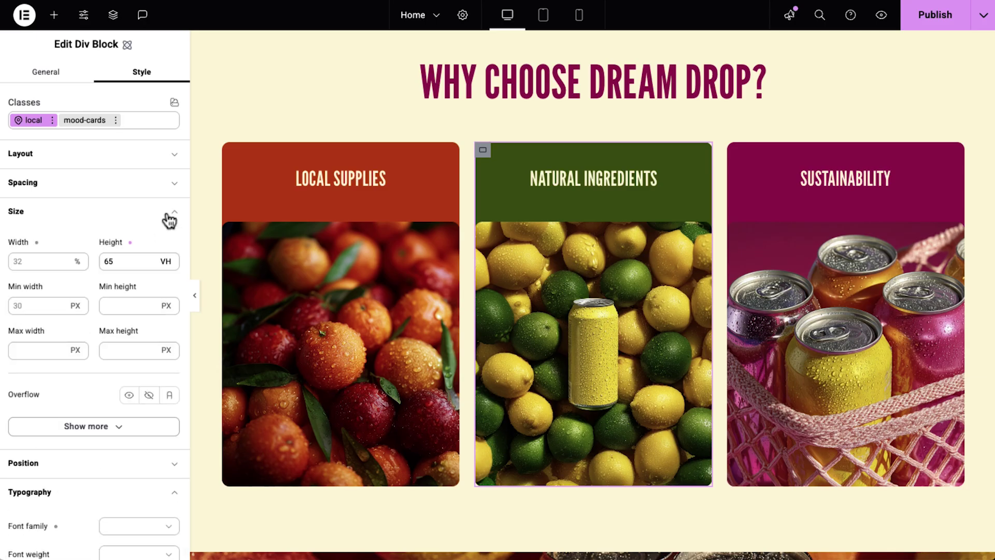
left_click(169, 249)
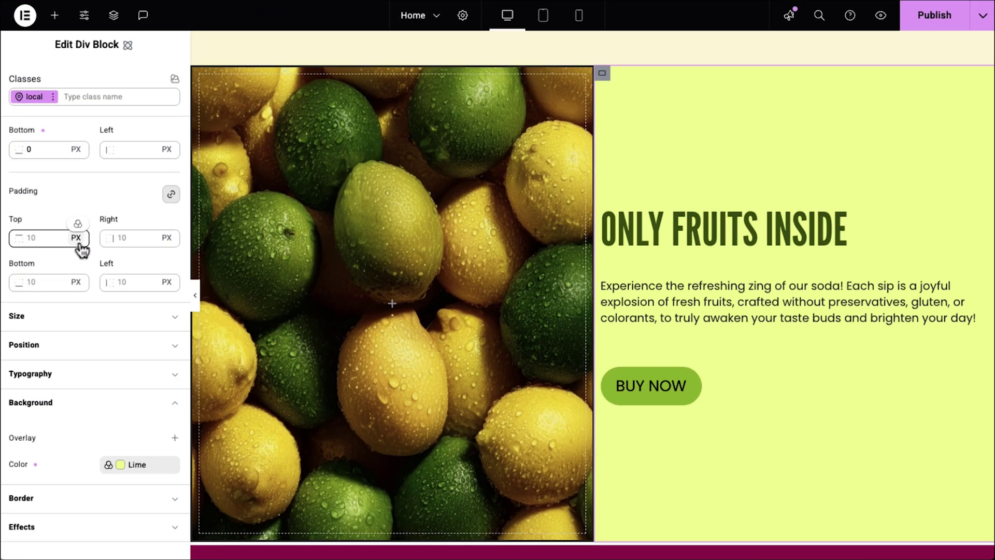
Step: Set top padding to 4% and save it as the side-paddings variable
left_click(78, 238)
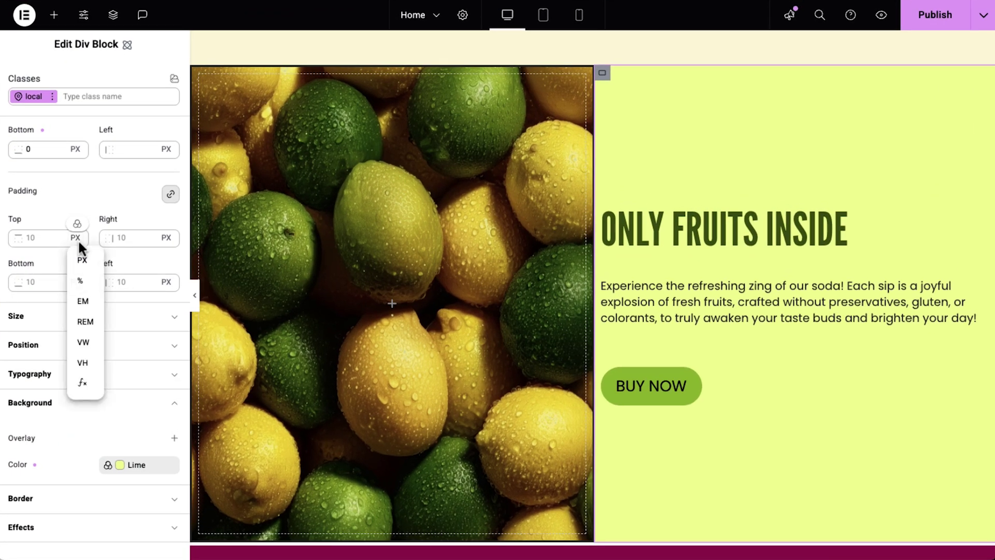
left_click(80, 283)
type("4")
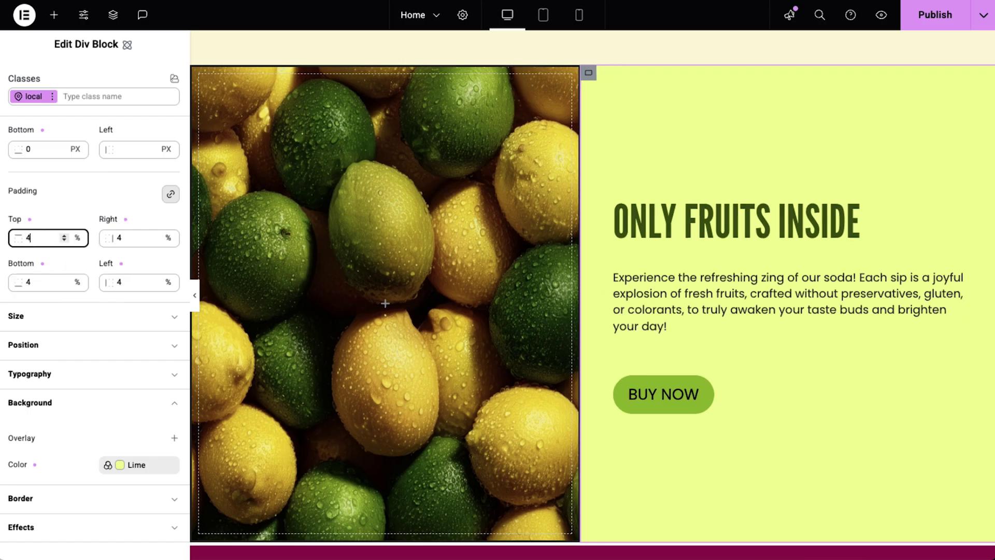
left_click(76, 223)
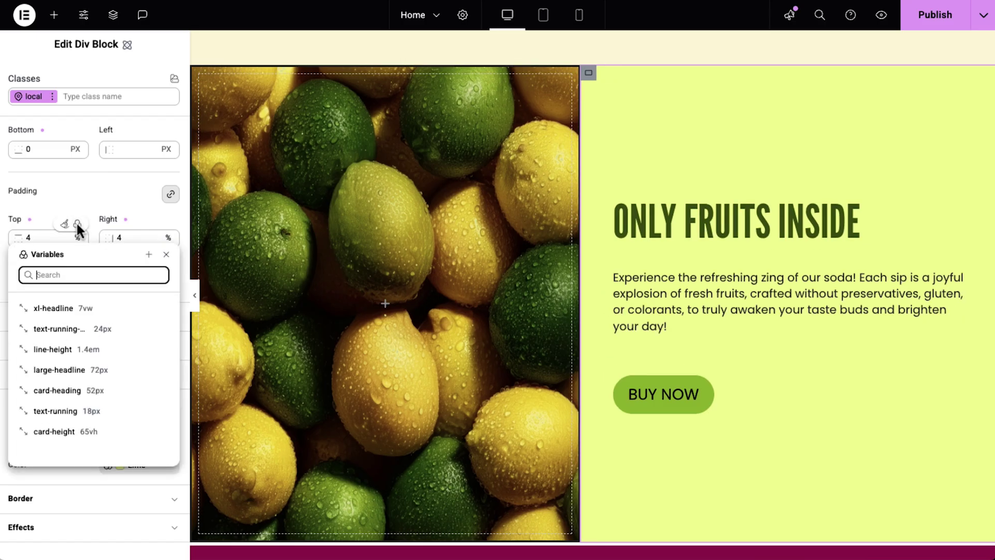
left_click(150, 254)
left_click(149, 377)
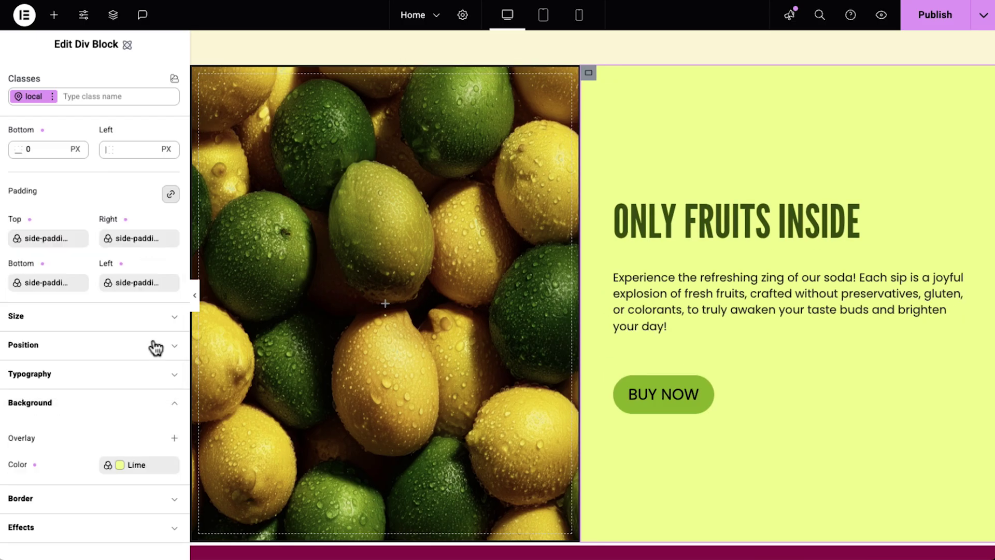
Step: Create a new gap variable in the layout settings and apply it
scroll(149, 325, "up", 3)
left_click(160, 197)
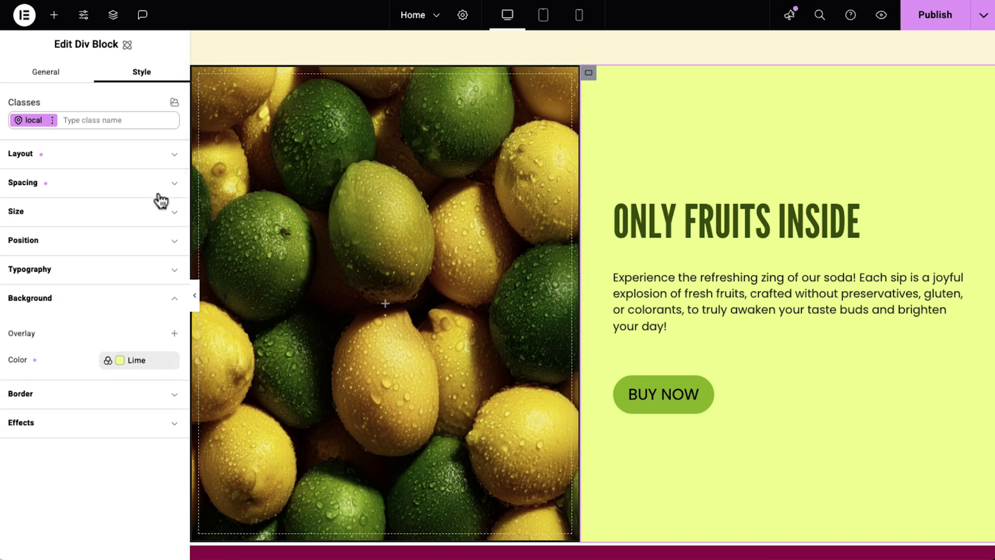
left_click(148, 167)
left_click(77, 380)
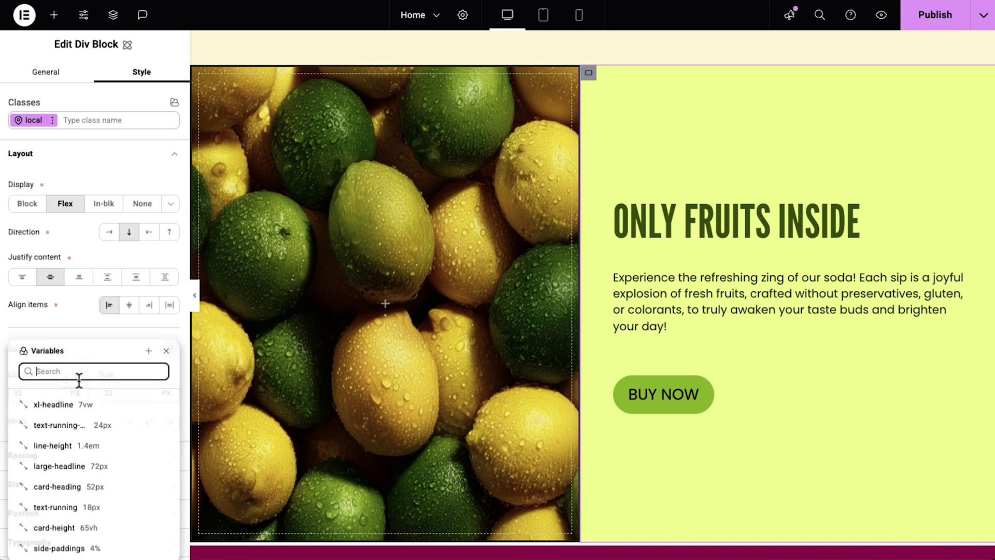
left_click(148, 351)
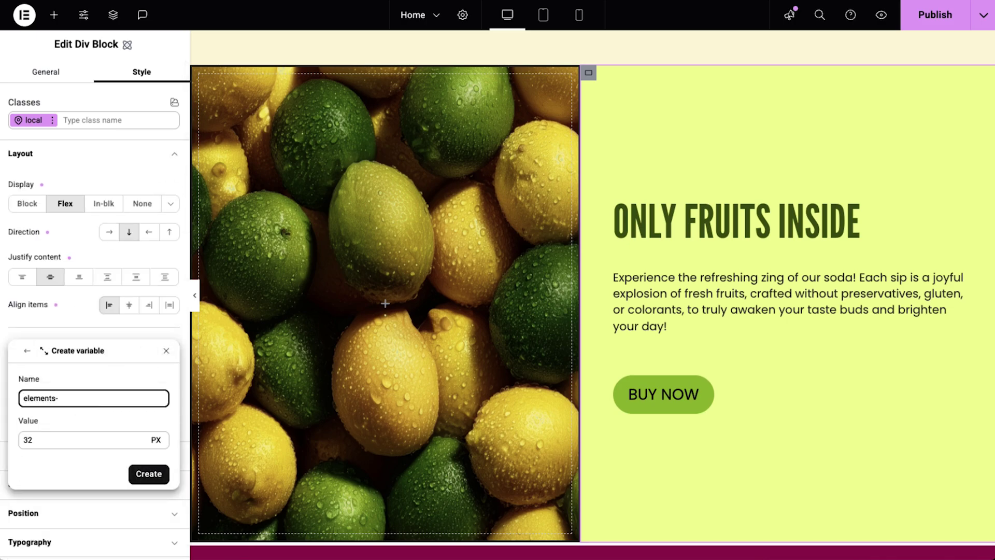
left_click(136, 480)
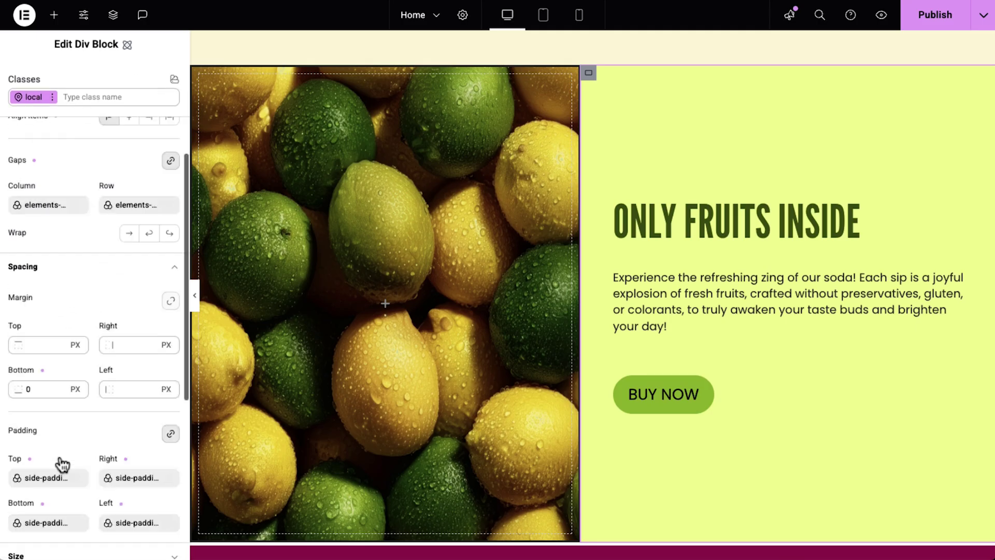
Step: Edit the side-paddings variable, previewing 8 before restoring its value to 4
left_click(43, 348)
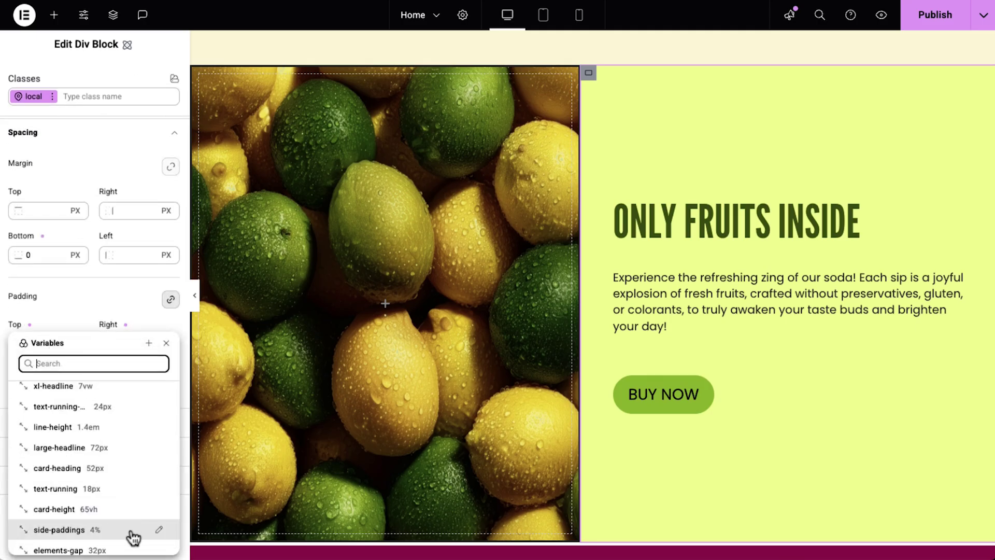
left_click(158, 529)
double_click(76, 437)
type("8")
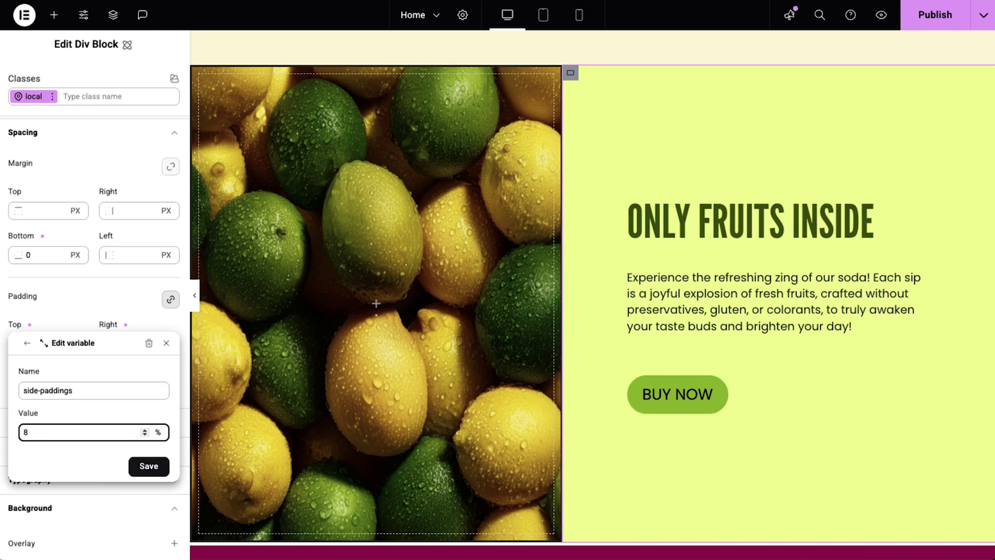
key("BackSpace")
type("4")
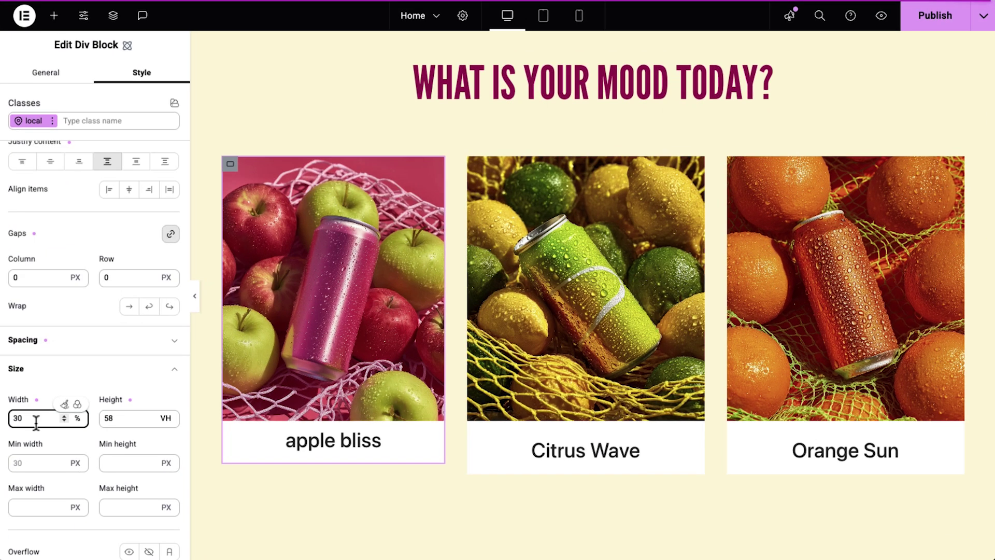
Step: Set the Apple Bliss card width to 32% with secondary-headline font and card-heading size
key("BackSpace")
type("2")
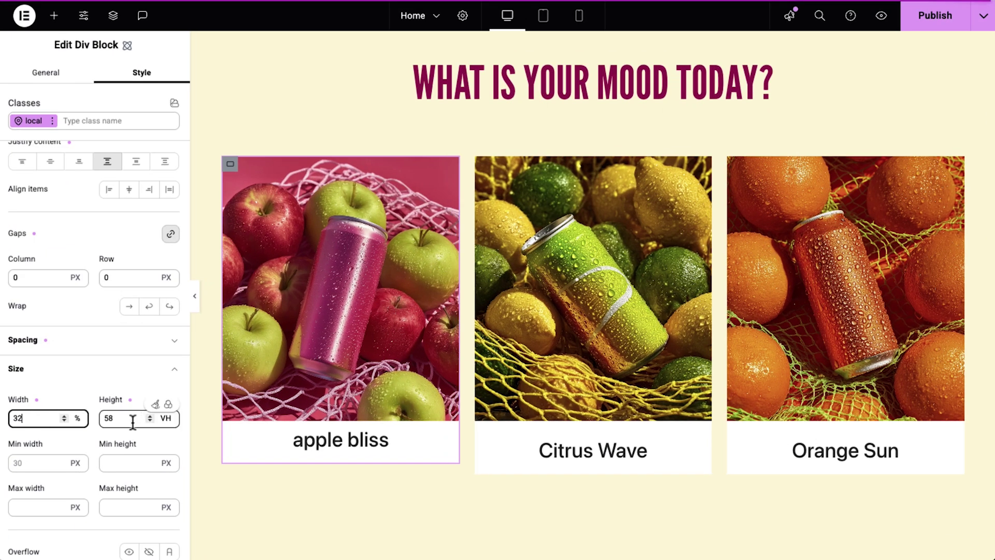
scroll(118, 493, "down", 6)
left_click(169, 356)
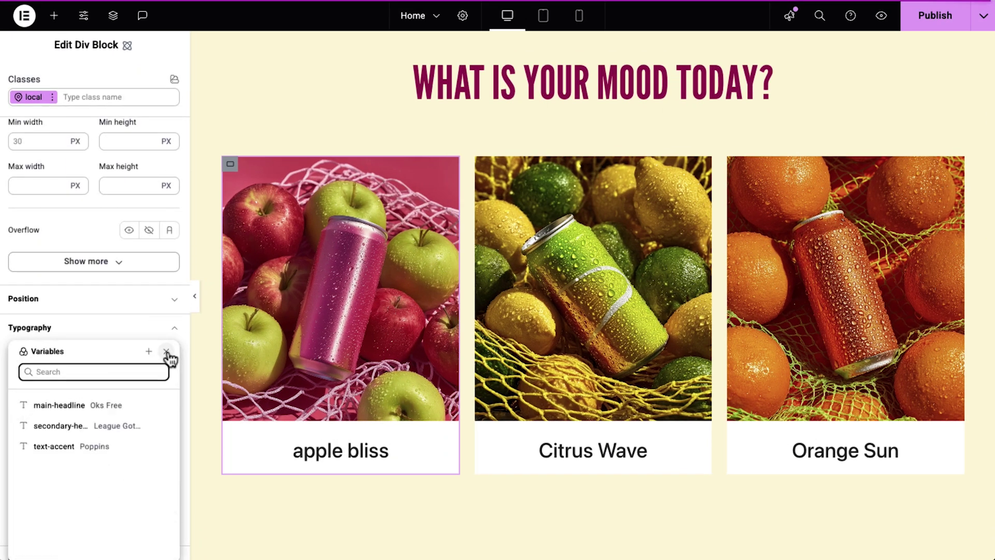
left_click(127, 424)
left_click(171, 406)
left_click(127, 507)
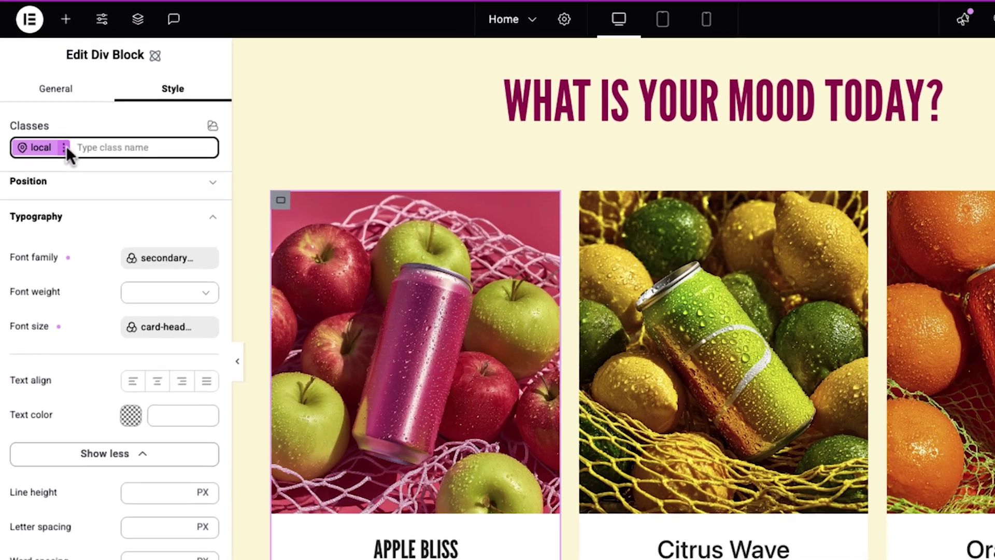
Step: Convert the card's styles into the global product-card class and apply it to Citrus Wave
left_click(52, 120)
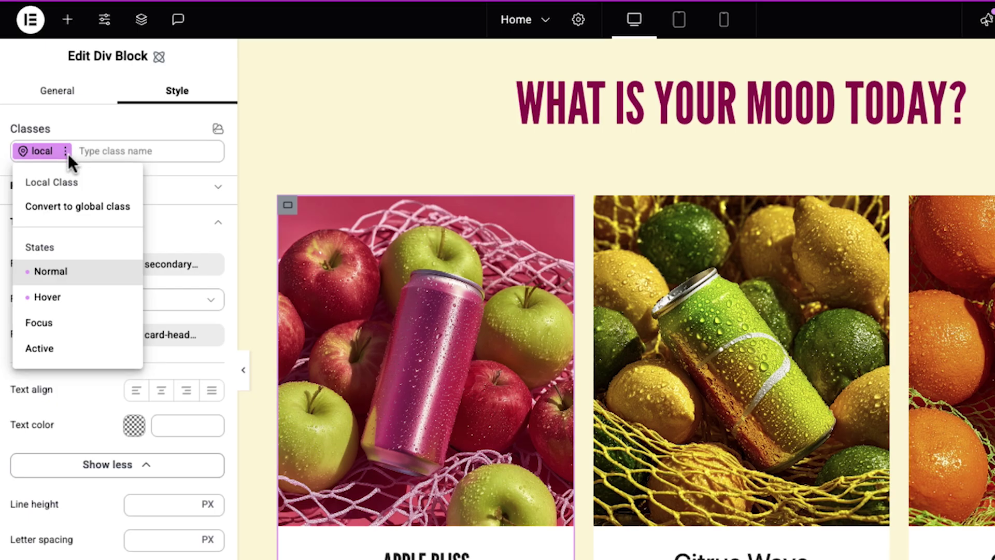
left_click(76, 207)
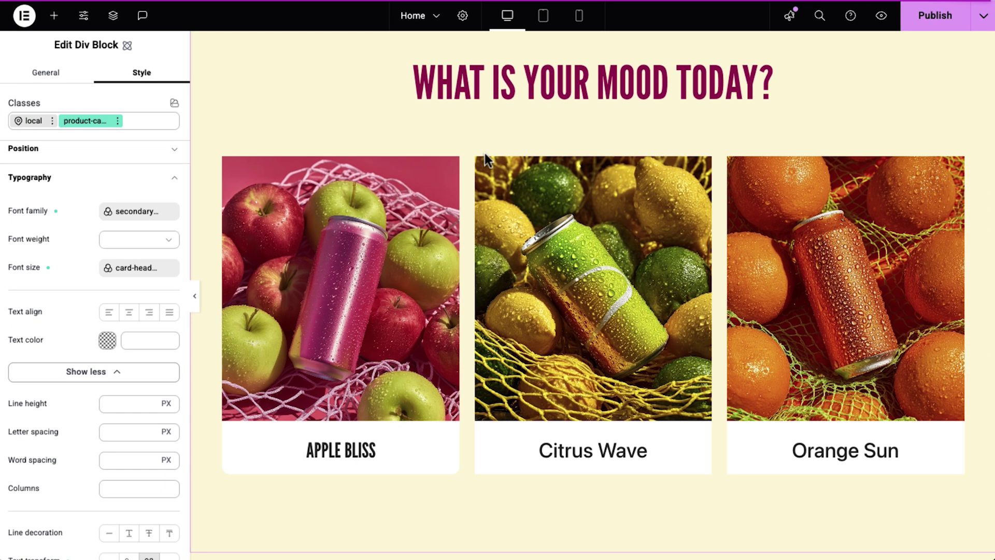
left_click(171, 151)
key("BackSpace")
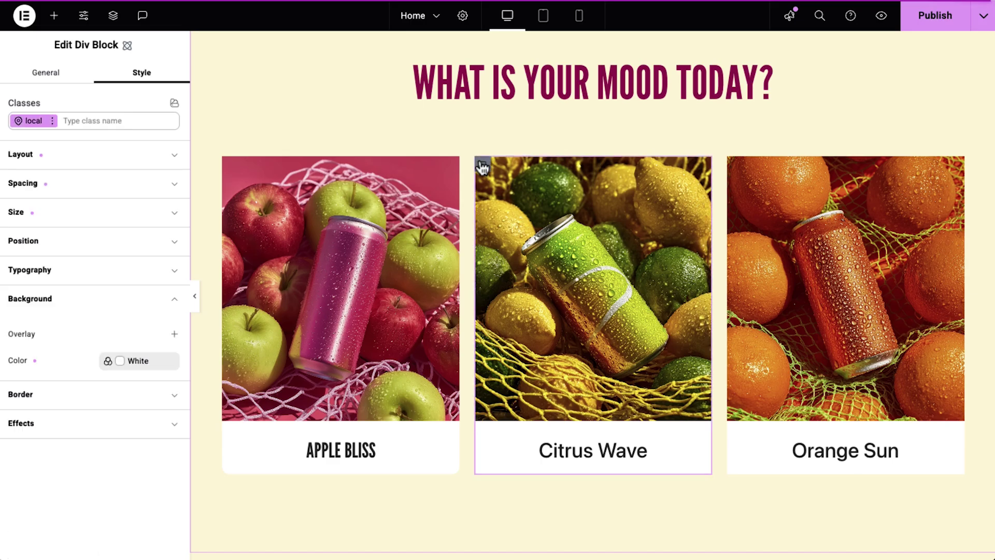
type("produ")
key("Down")
key("Return")
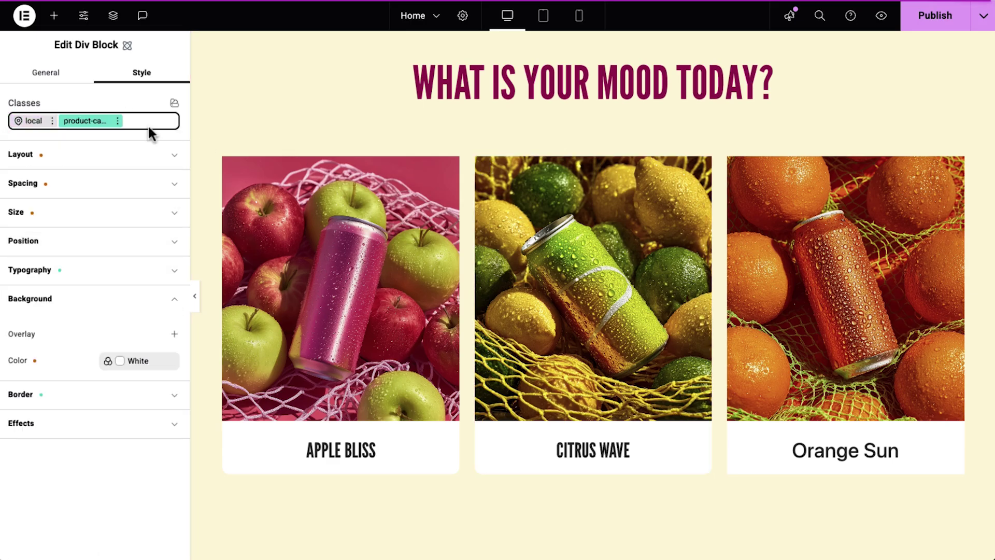
Step: Apply the product-card class to the Orange Sun card
left_click(736, 167)
left_click(119, 120)
type("produ")
key("Down")
key("Return")
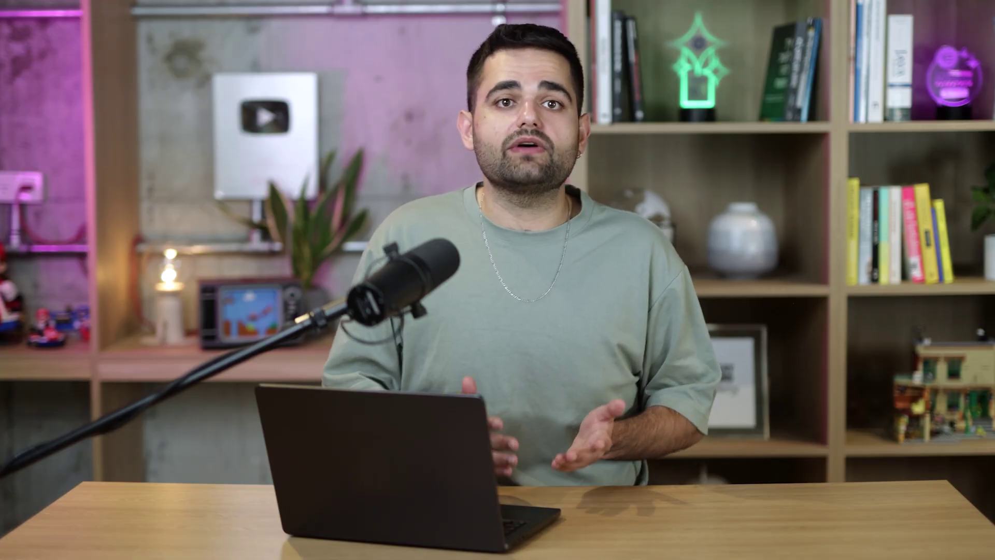
Step: Filter the Class Manager to Unused (1), then Empty (mid-section, hero), then On this page (7)
left_click(171, 70)
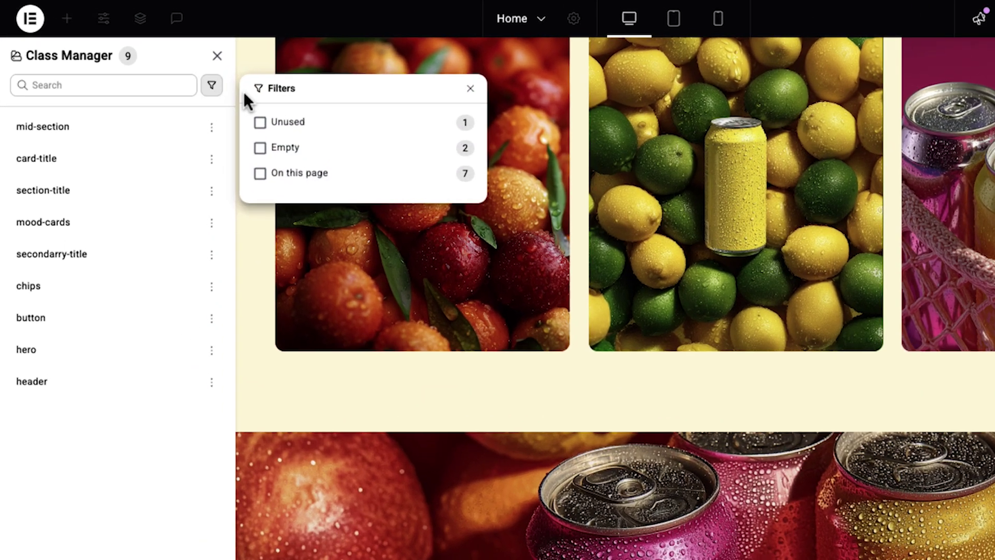
left_click(271, 104)
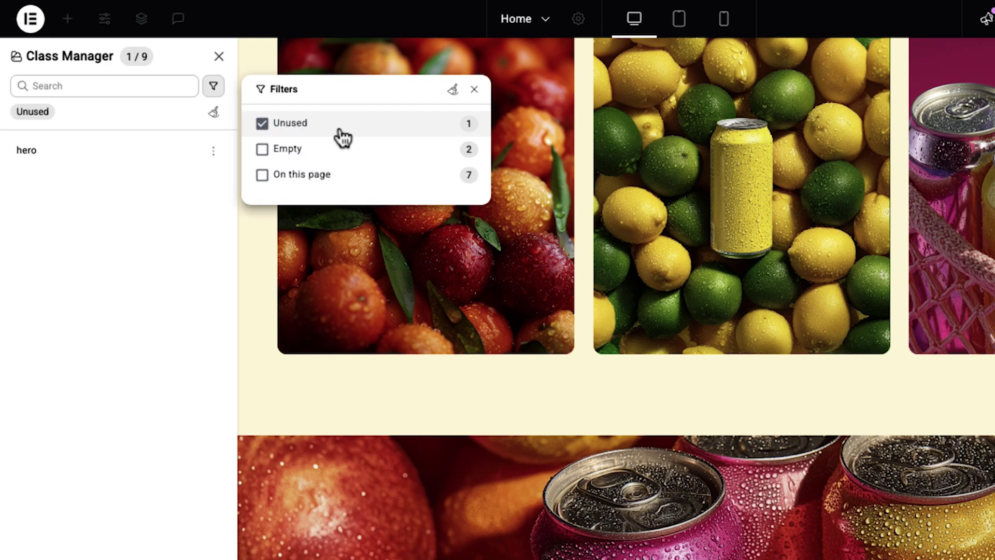
left_click(341, 136)
left_click(342, 162)
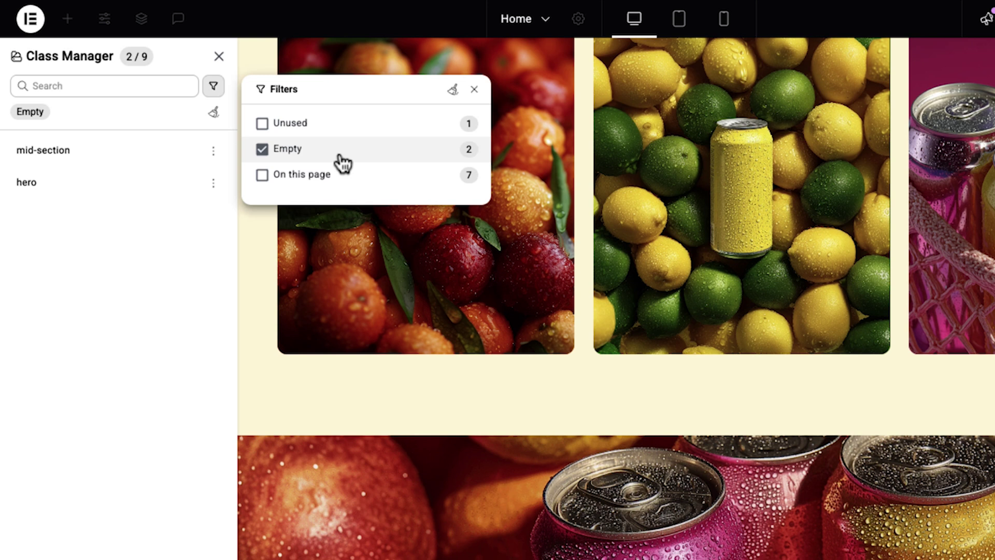
left_click(339, 155)
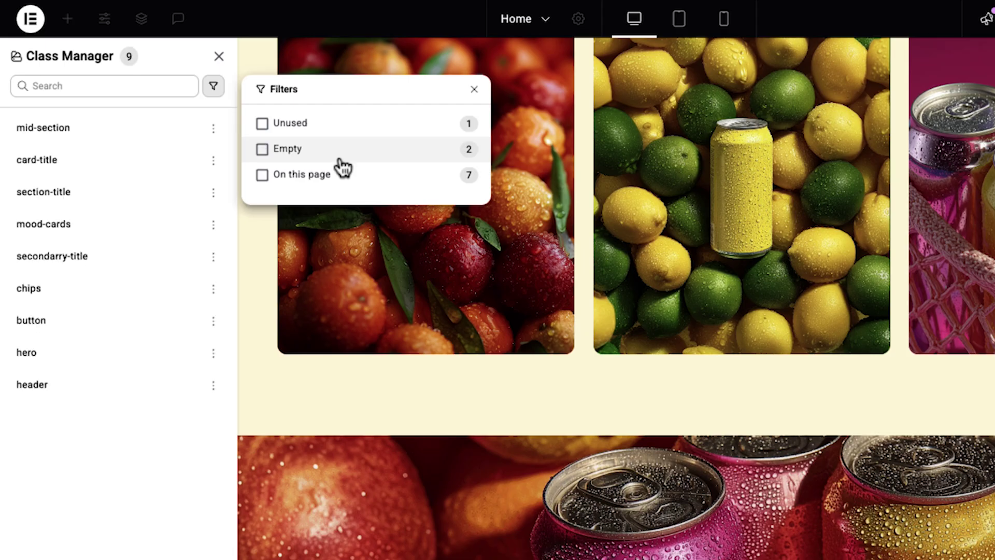
left_click(341, 182)
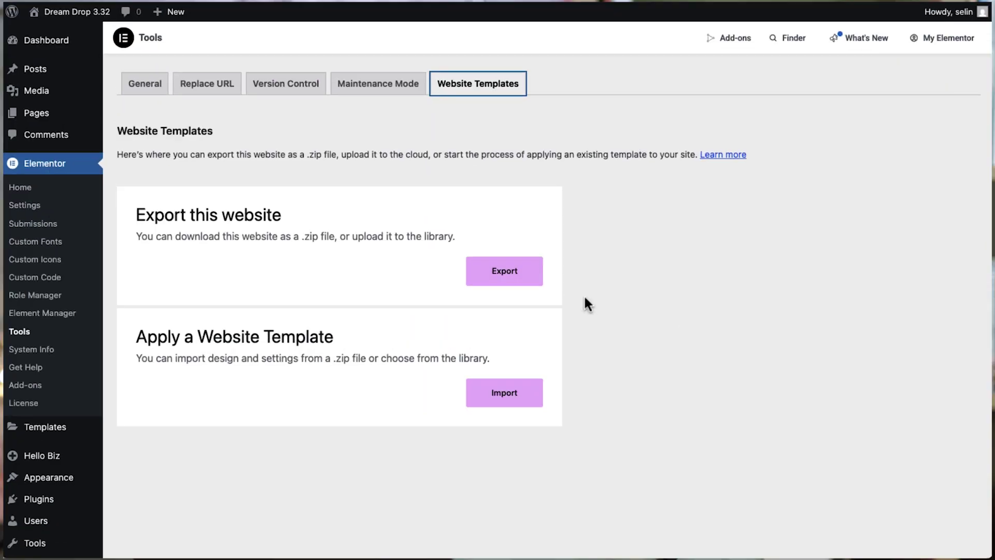
Step: Start a website template export named Dream Drop
left_click(508, 270)
left_click(282, 179)
type("Dream Drop")
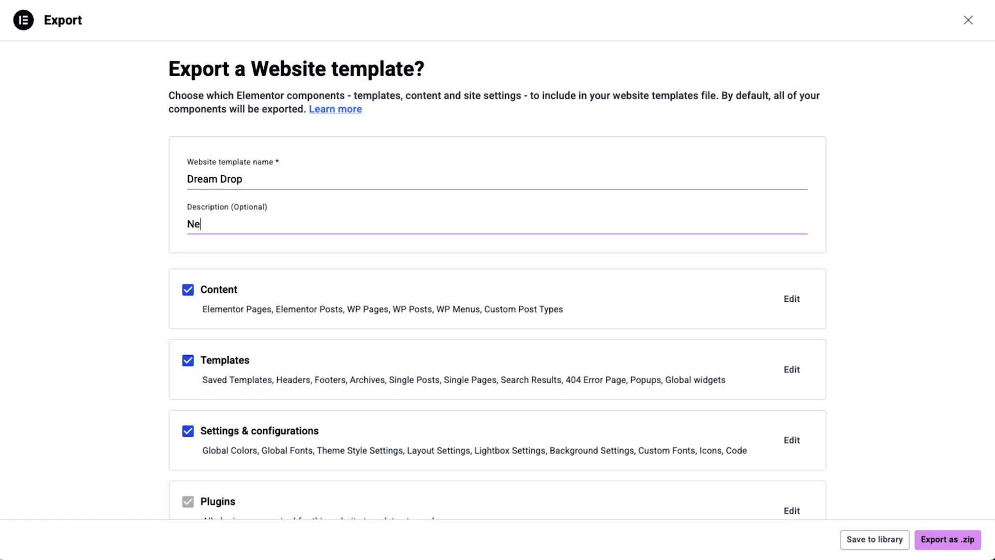
Step: Leave Menus out of the export content, and review the Templates options unchanged
left_click(792, 300)
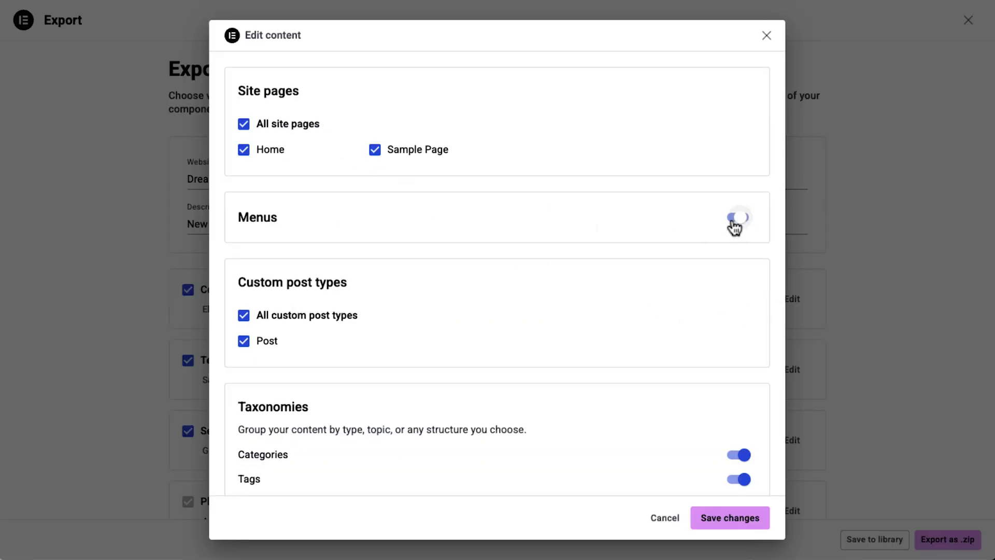
scroll(554, 464, "down", 2)
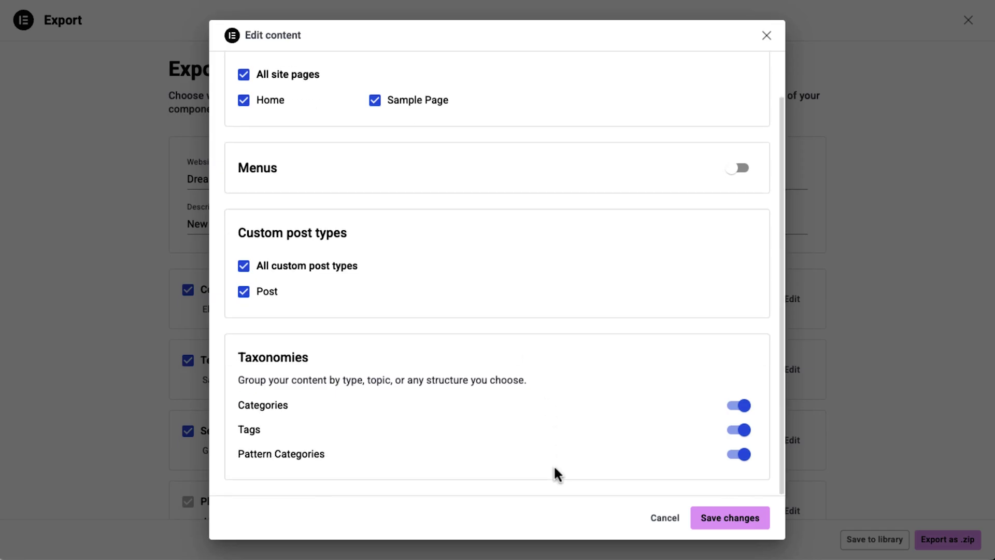
left_click(740, 521)
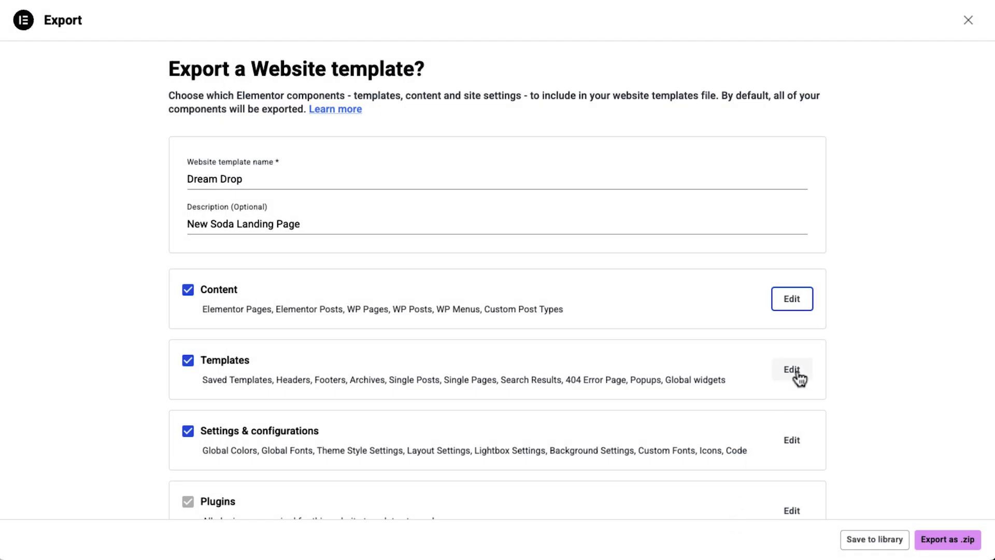
left_click(793, 370)
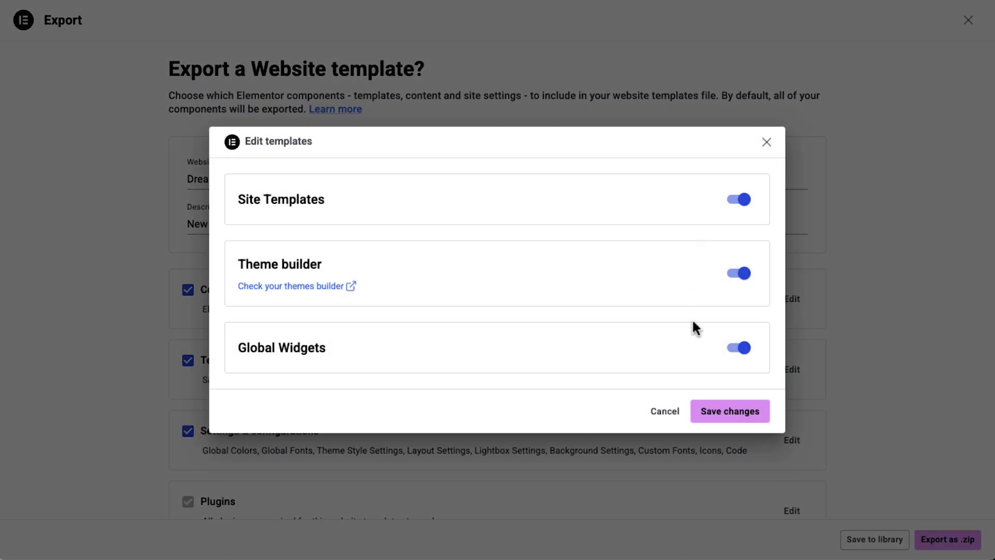
left_click(670, 412)
Step: Turn off Settings under the export's settings & configurations and save
scroll(657, 467, "down", 2)
left_click(793, 400)
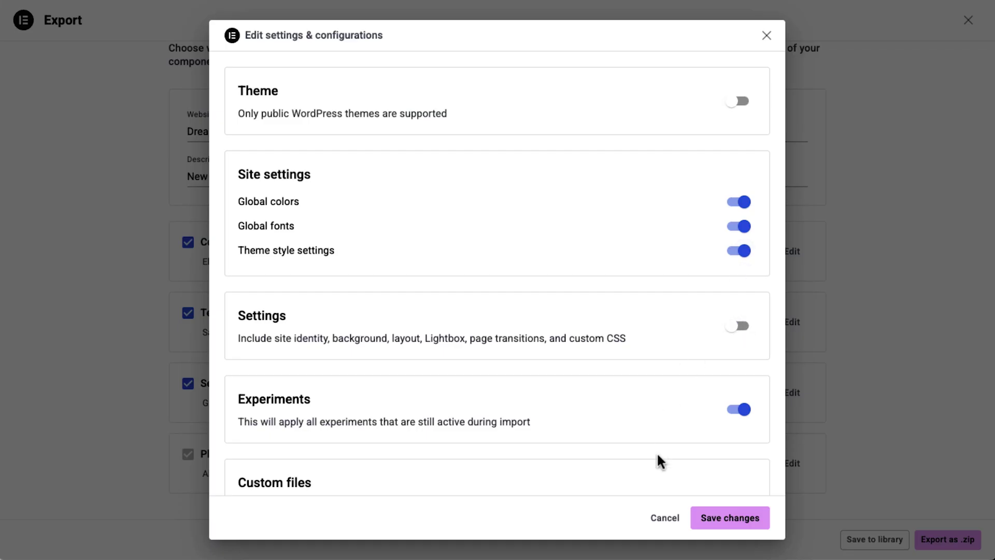
left_click(701, 514)
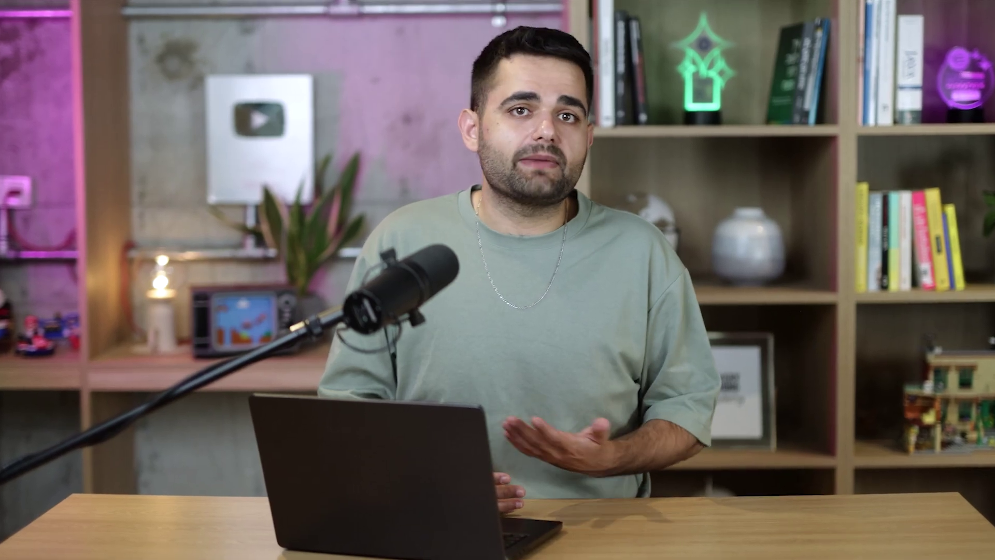